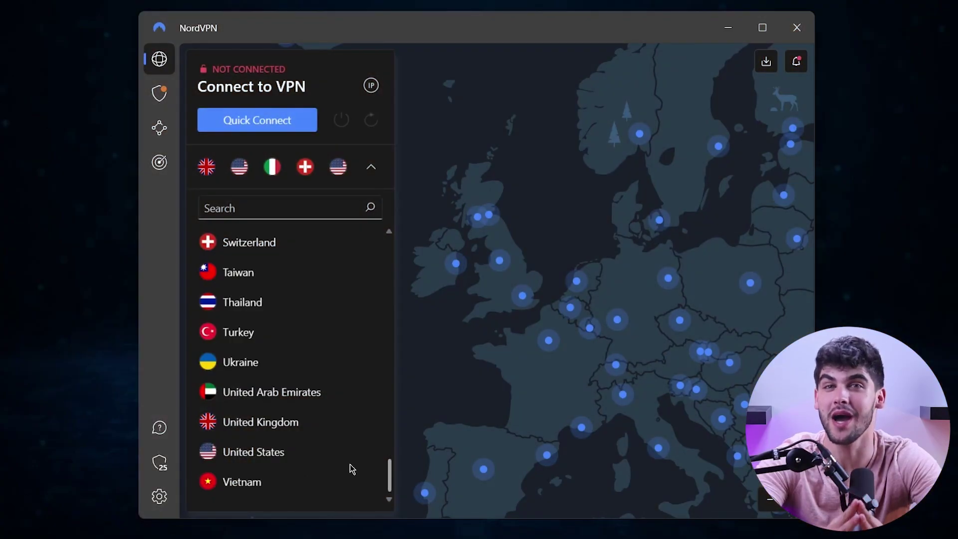
Step: Connect NordVPN to the Manchester server in the United Kingdom
click(371, 424)
click(443, 515)
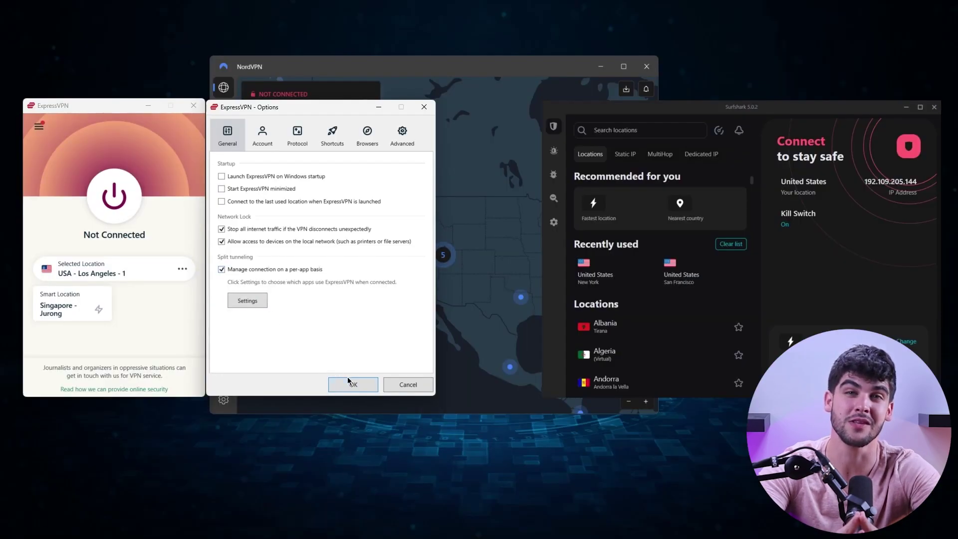
Step: Close ExpressVPN's Options with OK and show NordVPN's Split tunneling settings
click(349, 383)
click(224, 400)
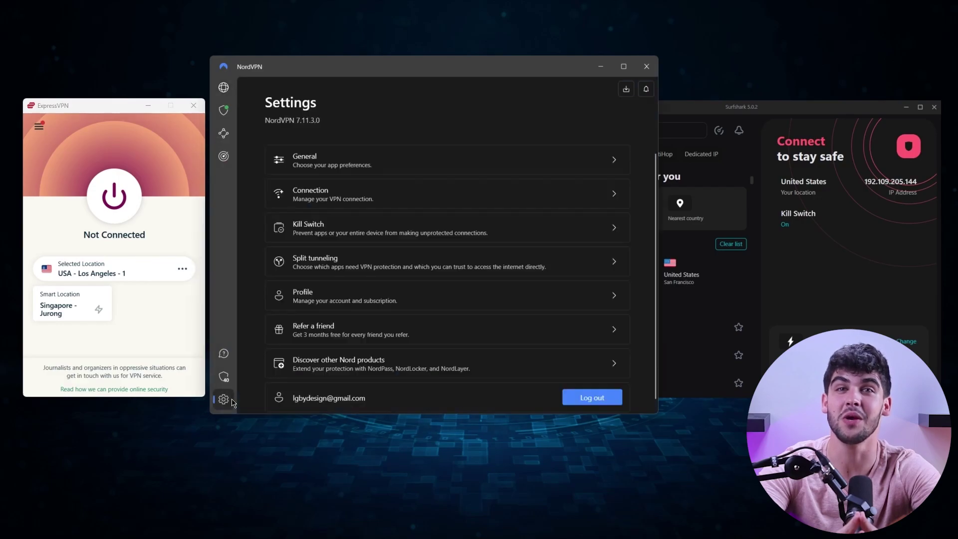
click(284, 259)
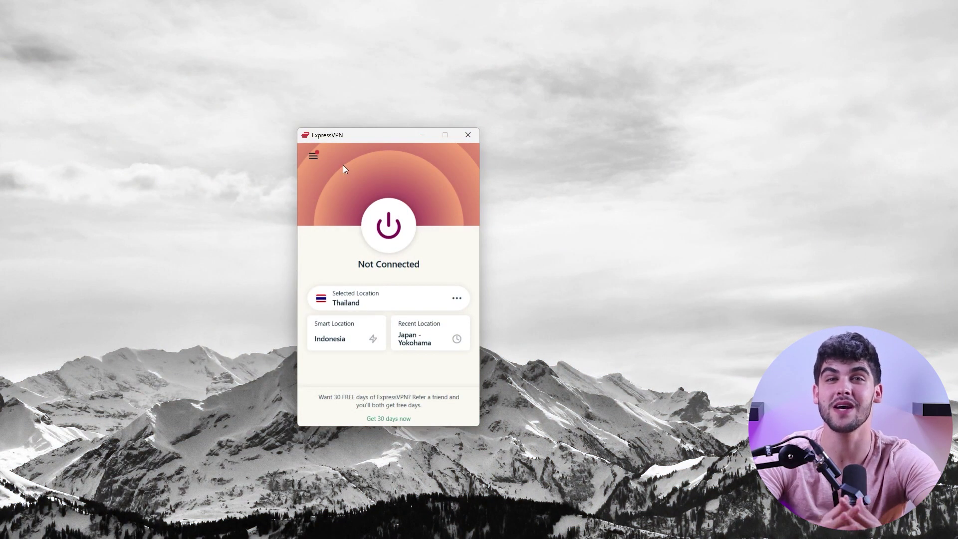
Step: Search 'United' in ExpressVPN's VPN Locations, pick a United Kingdom city, and connect
click(315, 156)
click(385, 178)
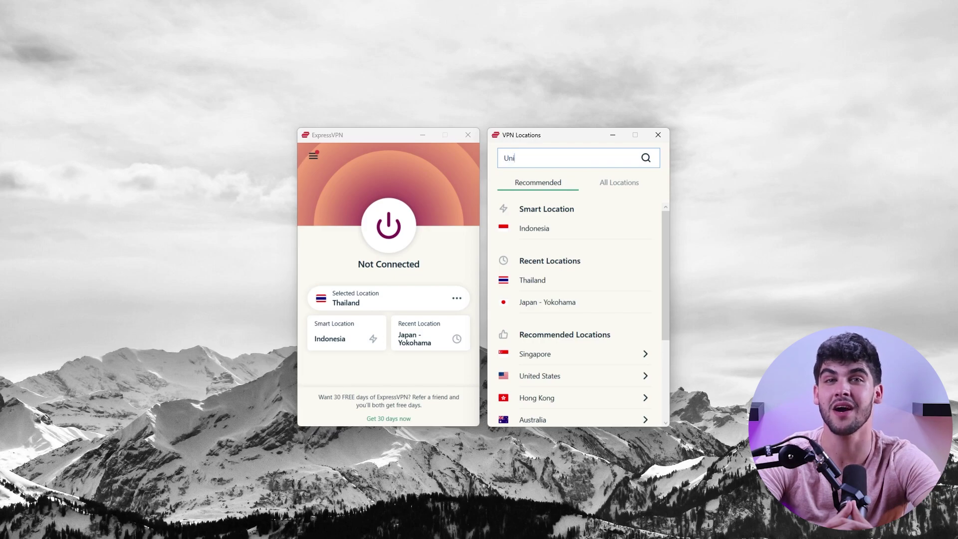
text(United)
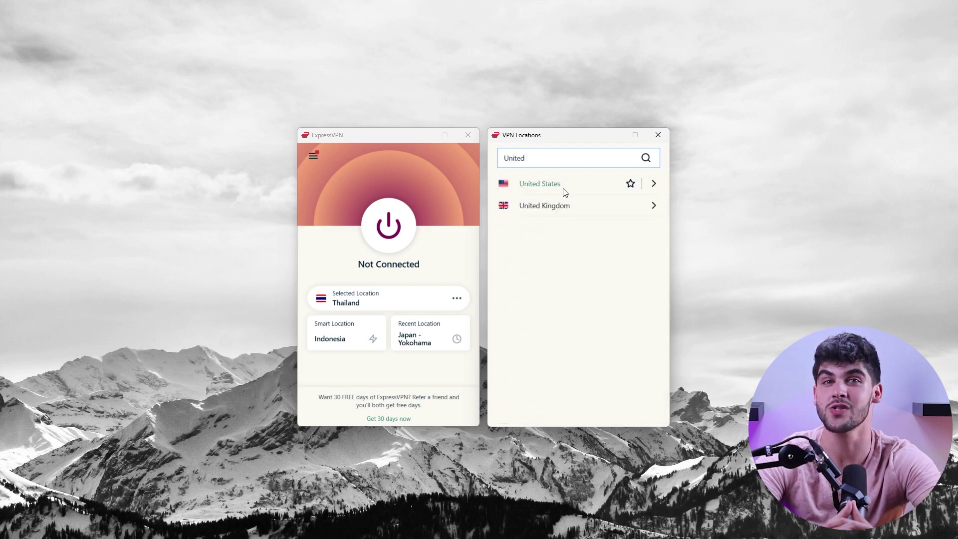
click(654, 205)
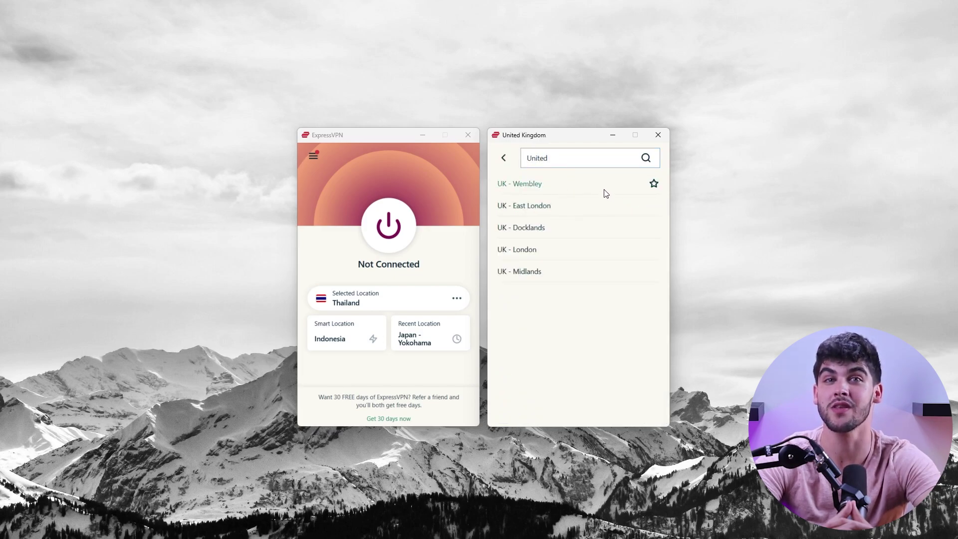
click(400, 241)
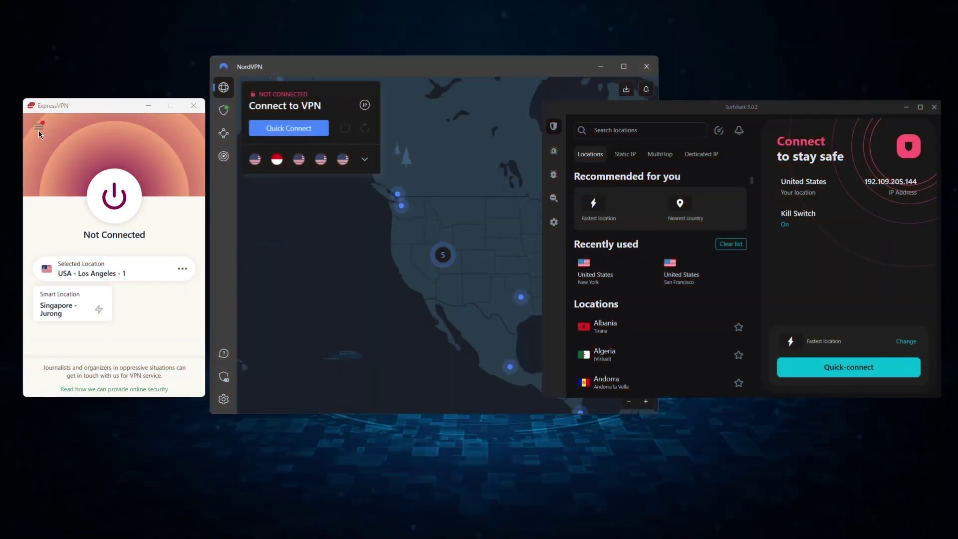
Step: Open ExpressVPN's Options and Surfshark's settings side by side
click(39, 128)
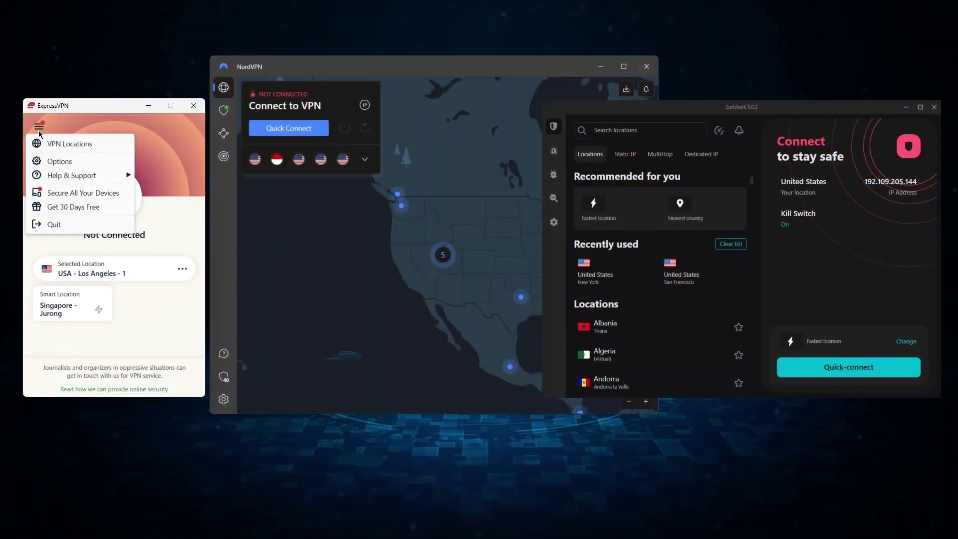
click(44, 161)
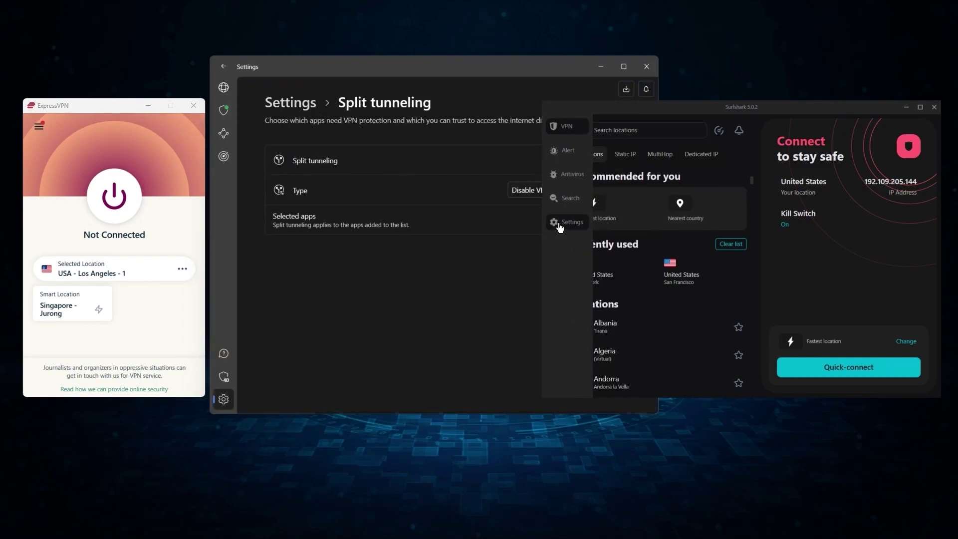
click(560, 225)
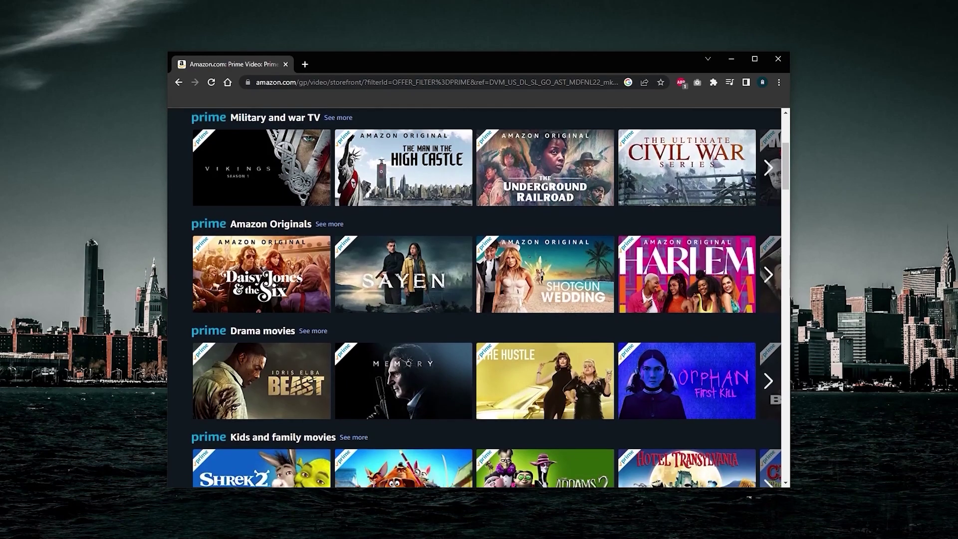
scroll(479, 300, down, 2)
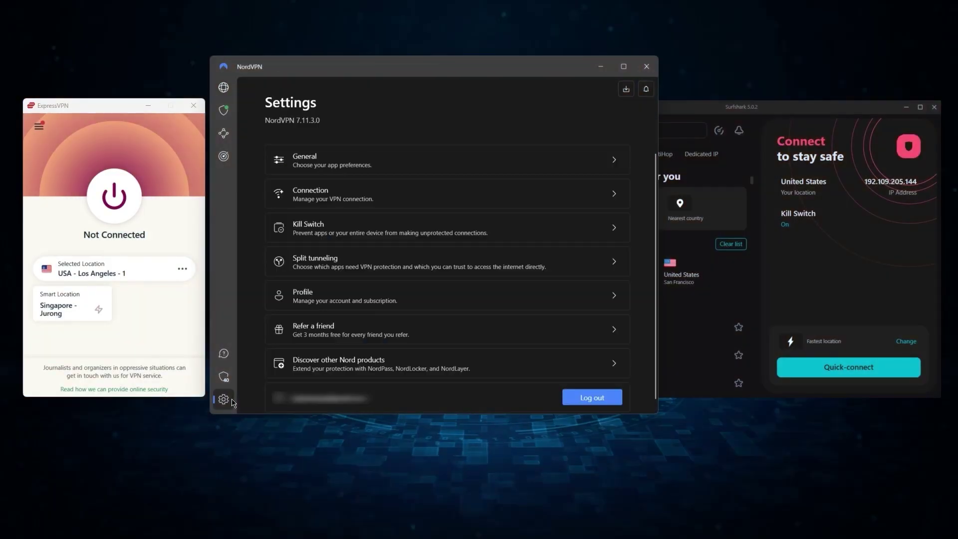
Step: Show NordVPN's split tunneling page and Surfshark's VPN connection settings
click(298, 261)
click(698, 131)
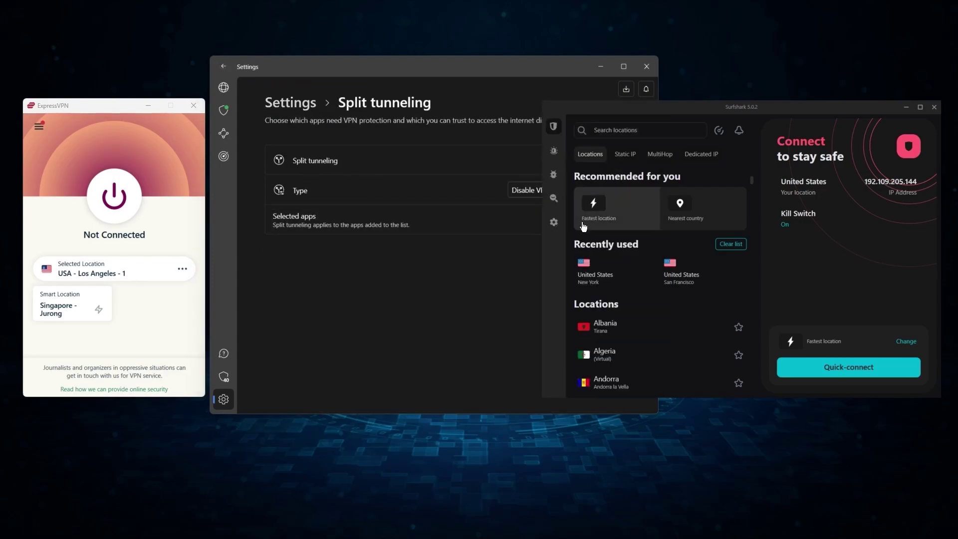
click(555, 222)
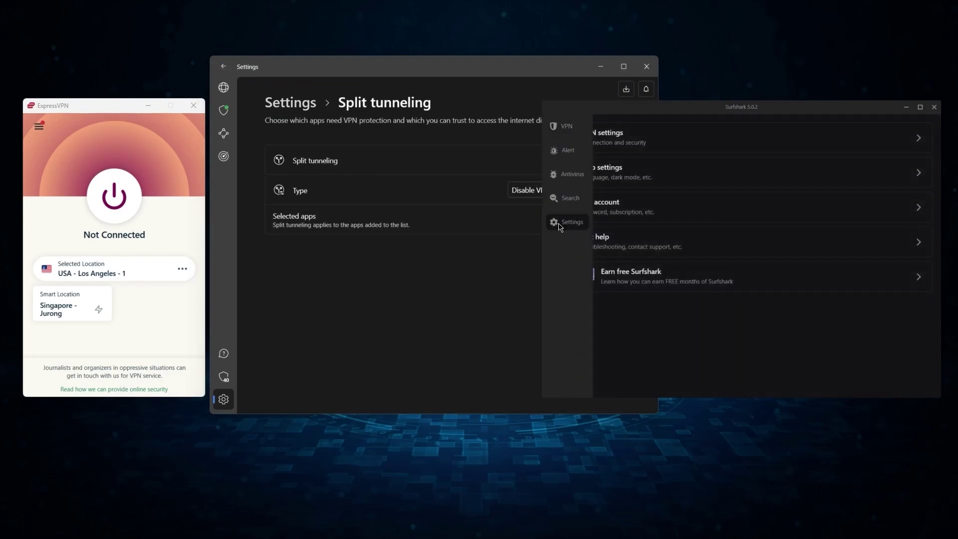
click(602, 143)
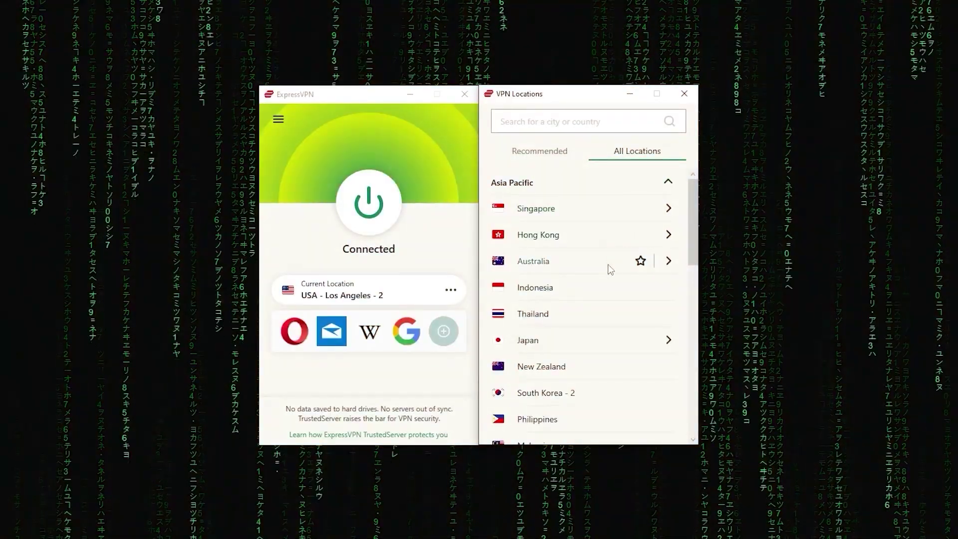
Step: Browse ExpressVPN's location list, expanding the Americas and then the Europe groups
scroll(608, 270, down, 2)
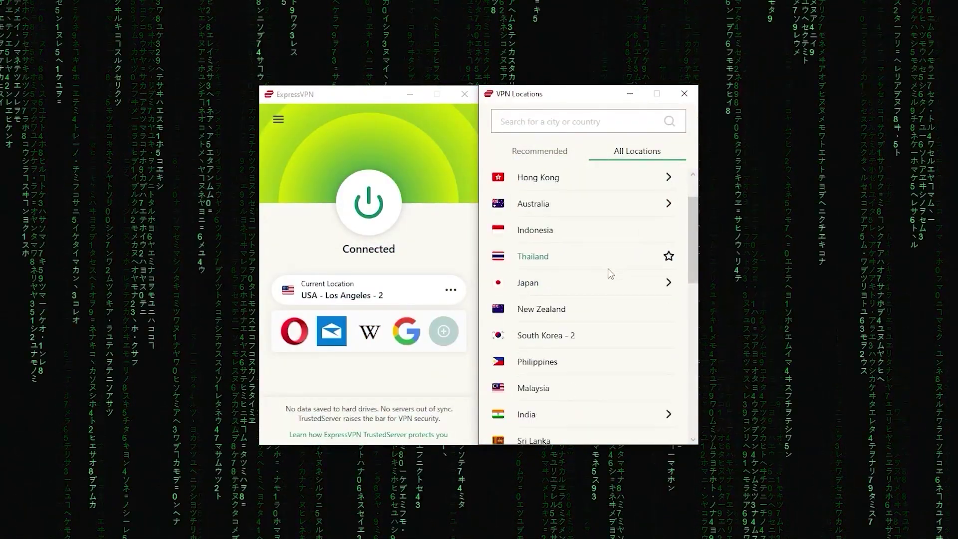
scroll(610, 273, down, 6)
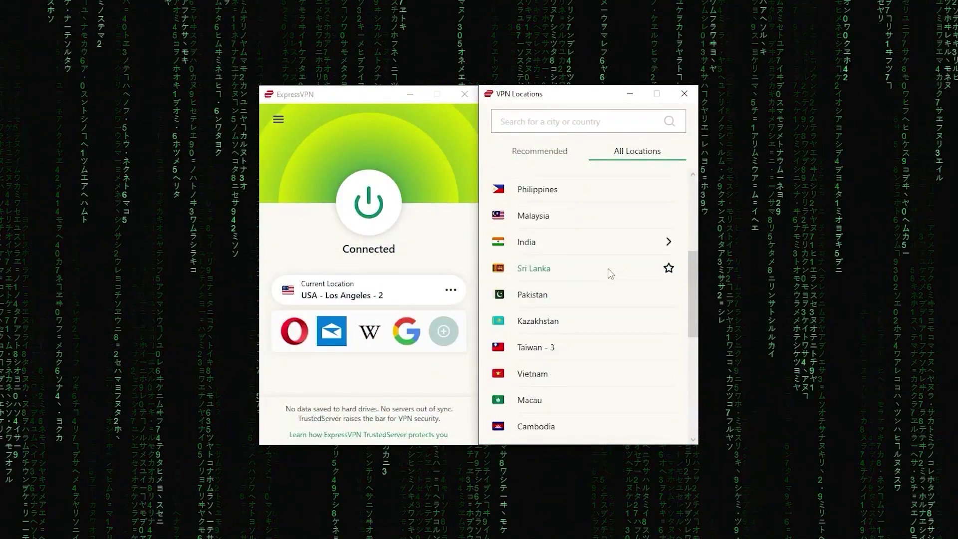
scroll(609, 272, down, 8)
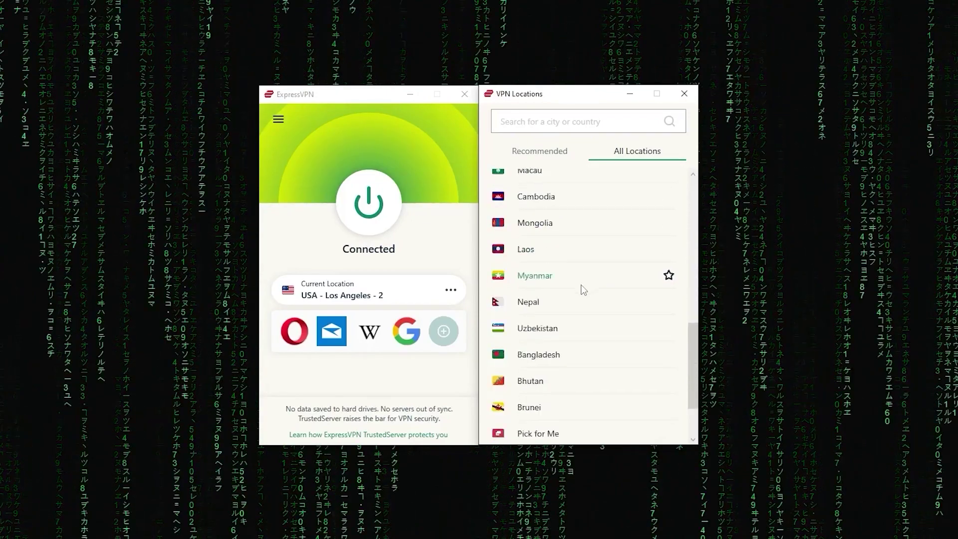
scroll(582, 290, down, 4)
click(554, 382)
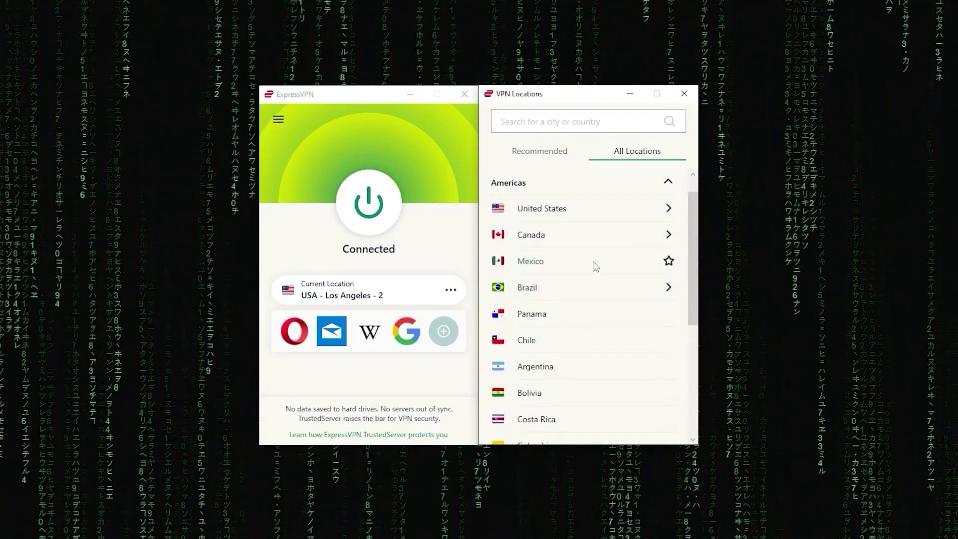
scroll(591, 264, down, 1)
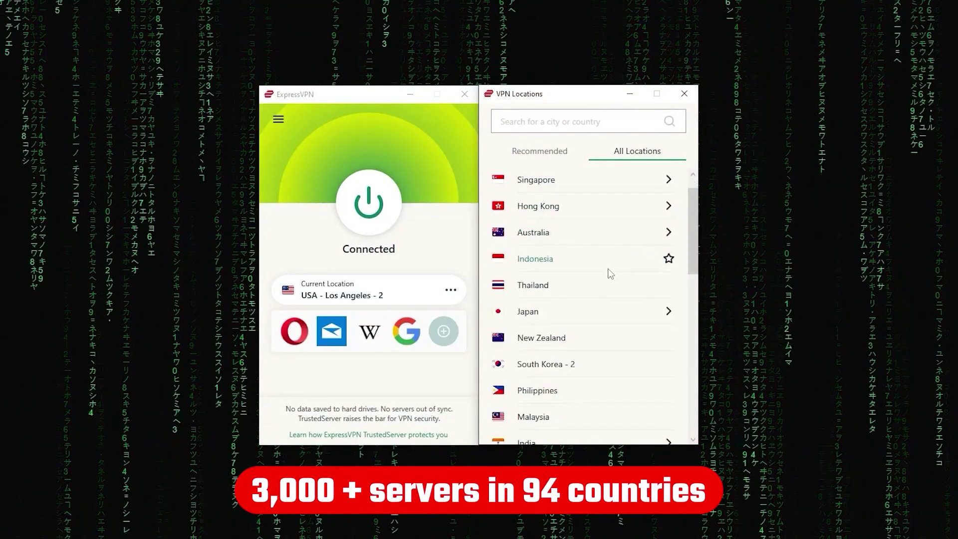
scroll(611, 274, down, 5)
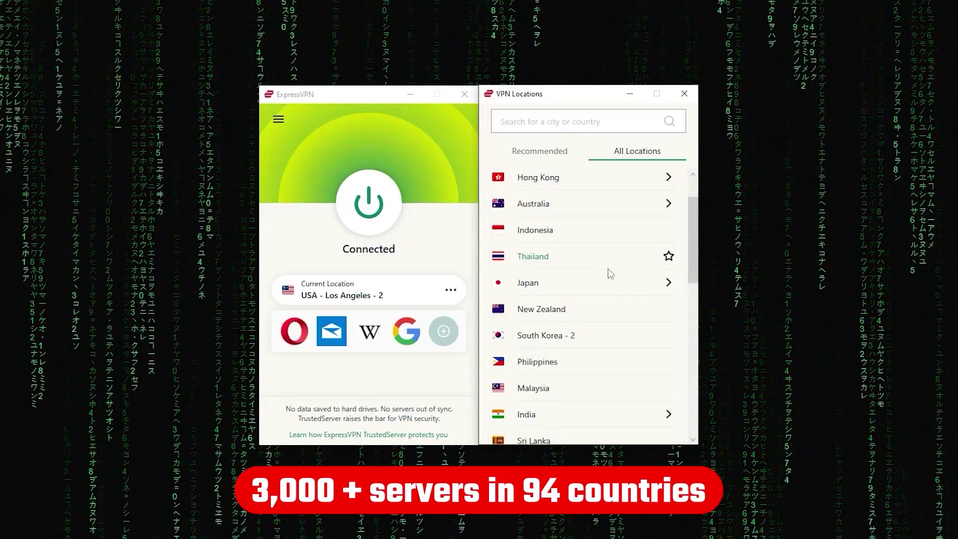
scroll(609, 272, down, 10)
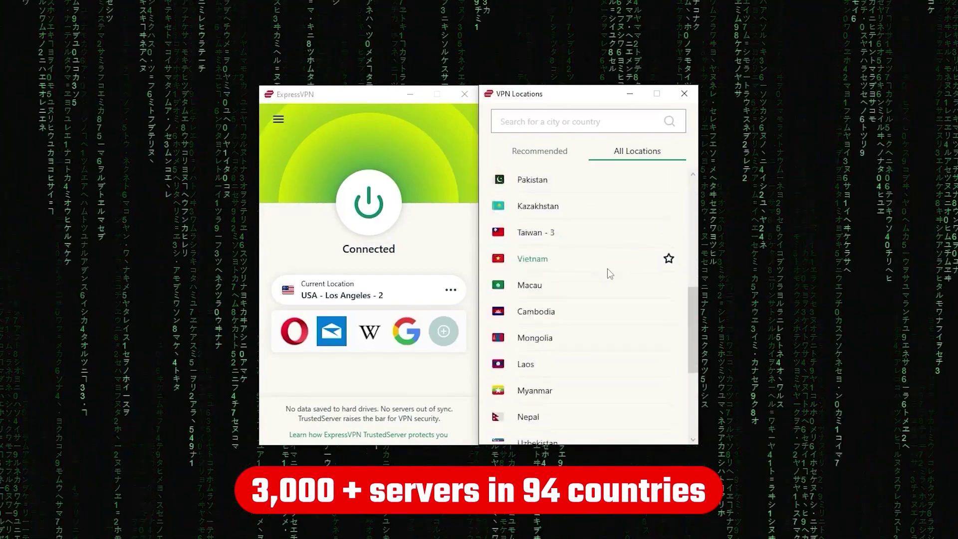
click(553, 382)
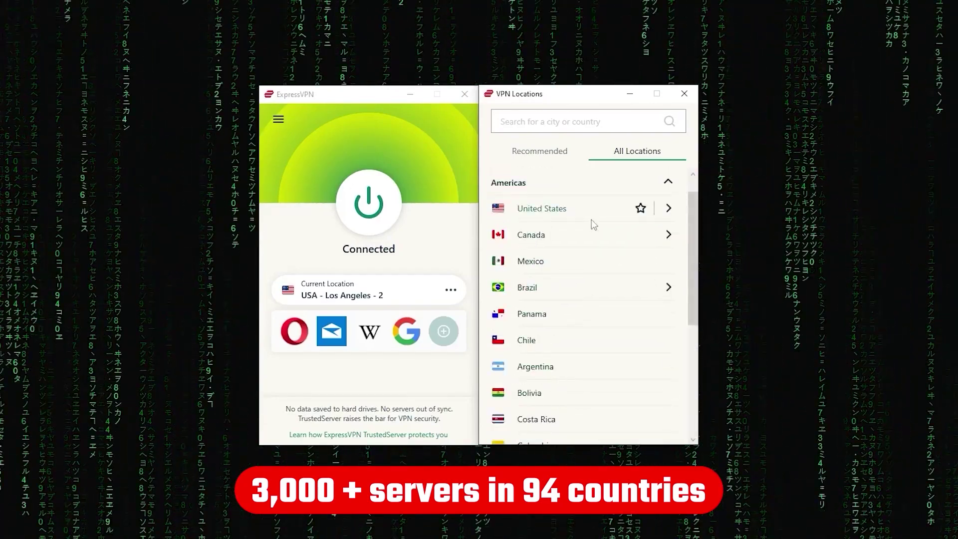
scroll(586, 256, down, 5)
scroll(586, 263, down, 5)
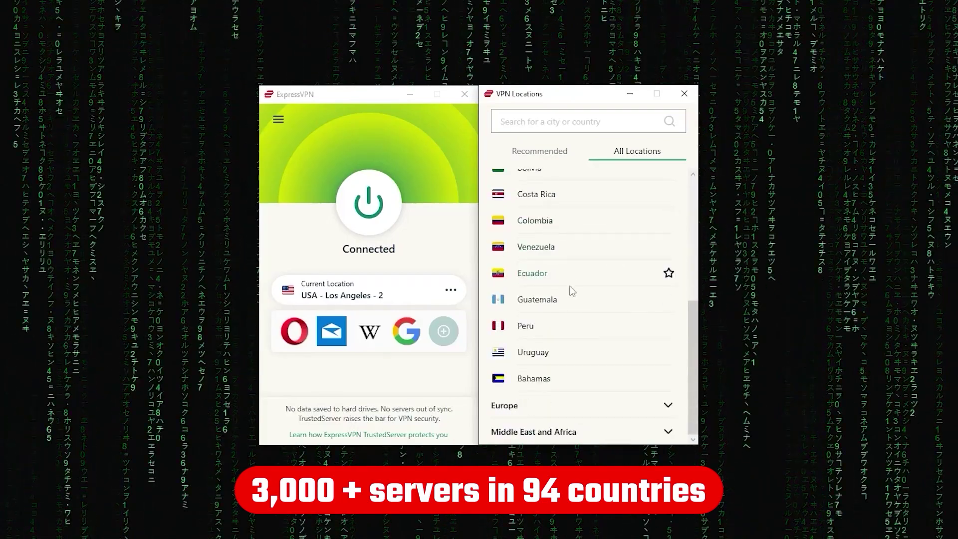
click(595, 409)
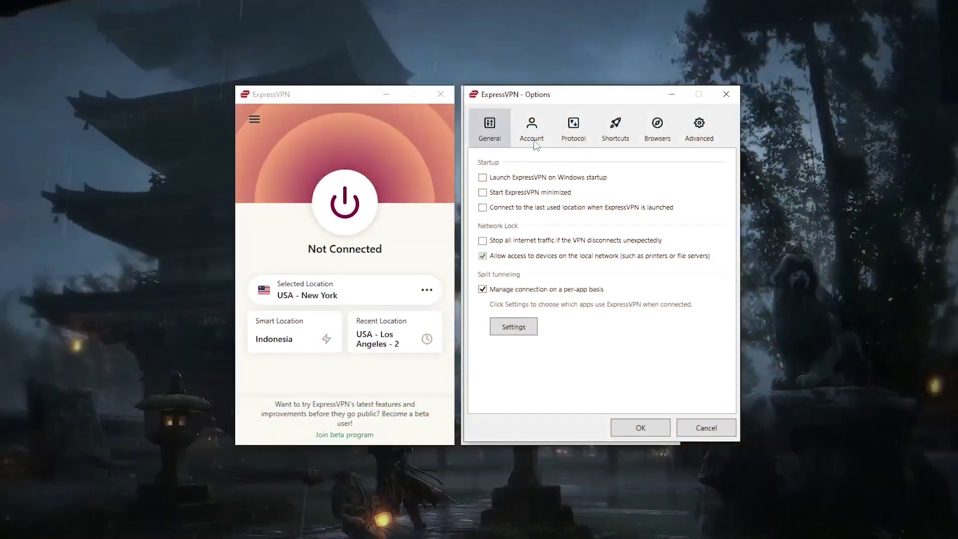
Step: Try the Automatic and Lightway - UDP options on ExpressVPN's Protocol tab
click(577, 128)
click(482, 162)
click(483, 200)
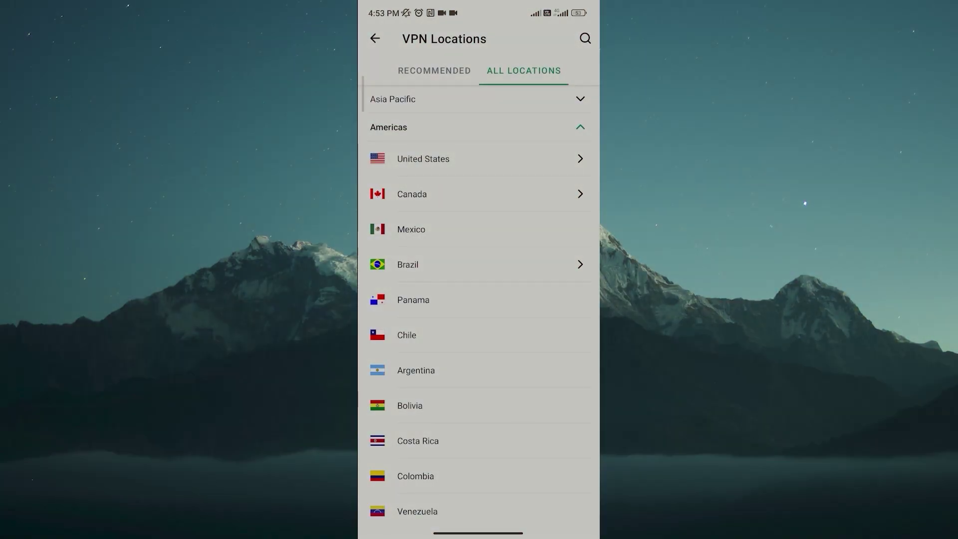
Step: Expand Asia Pacific in the locations list and connect to the selected location
scroll(478, 300, down, 2)
scroll(478, 300, down, 3)
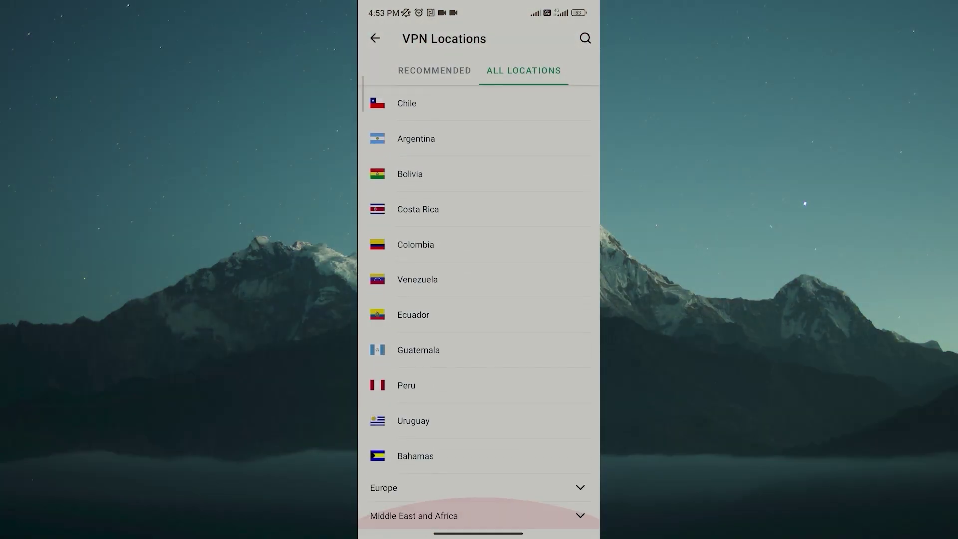
scroll(478, 299, up, 5)
click(393, 99)
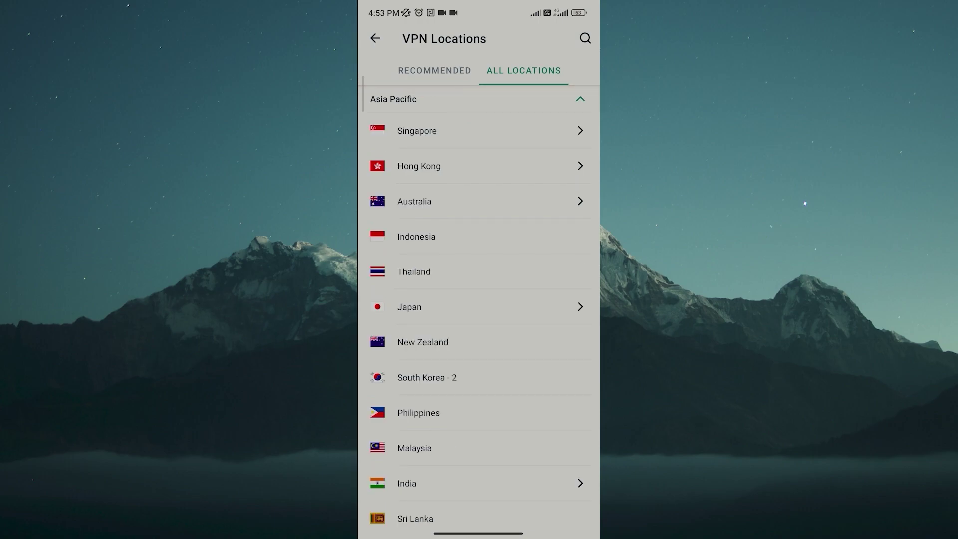
scroll(478, 300, down, 10)
scroll(478, 300, down, 6)
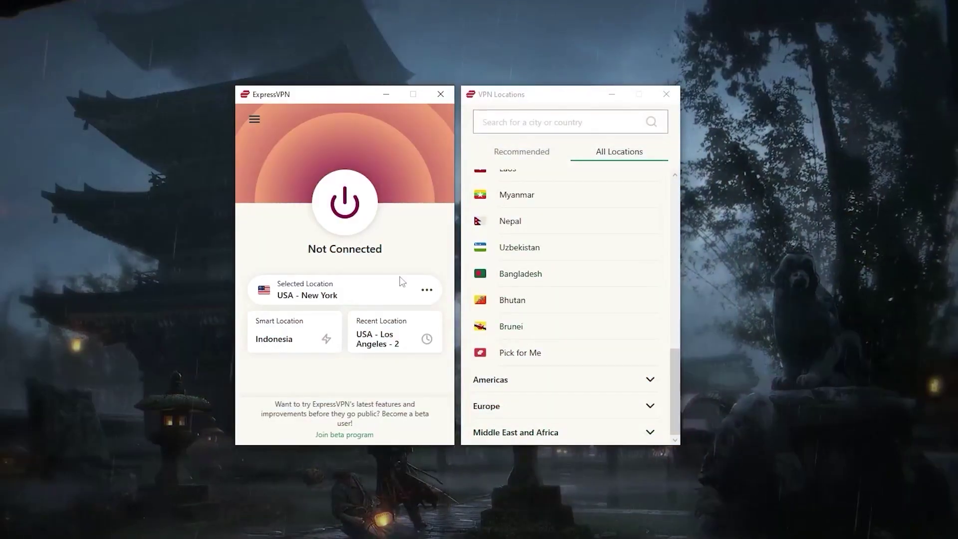
click(344, 202)
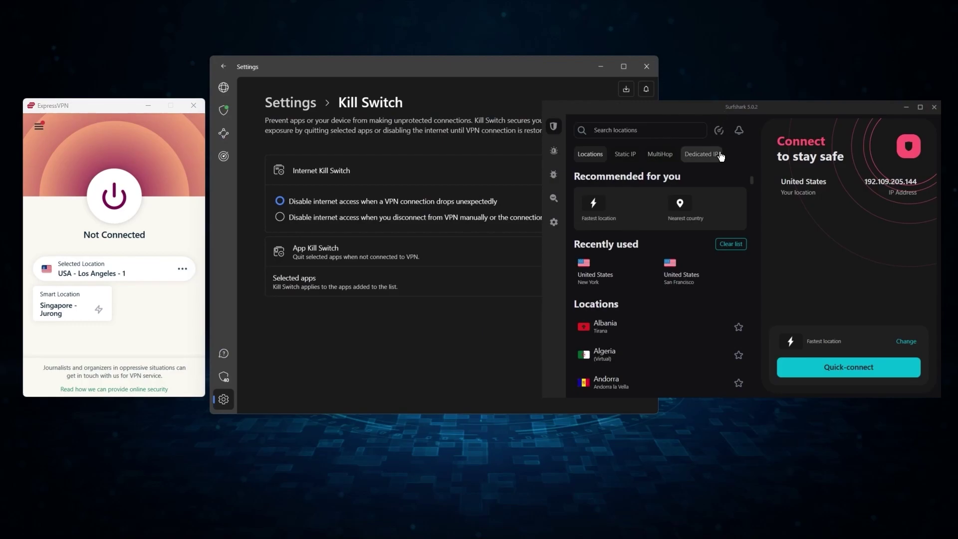
Step: Reopen ExpressVPN's Options window on the Protocol tab
click(553, 221)
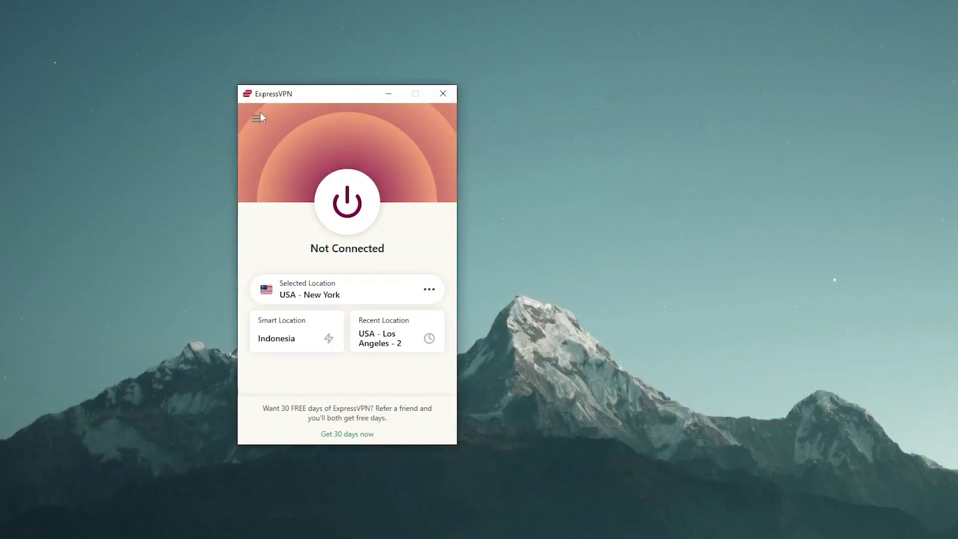
click(257, 118)
click(297, 160)
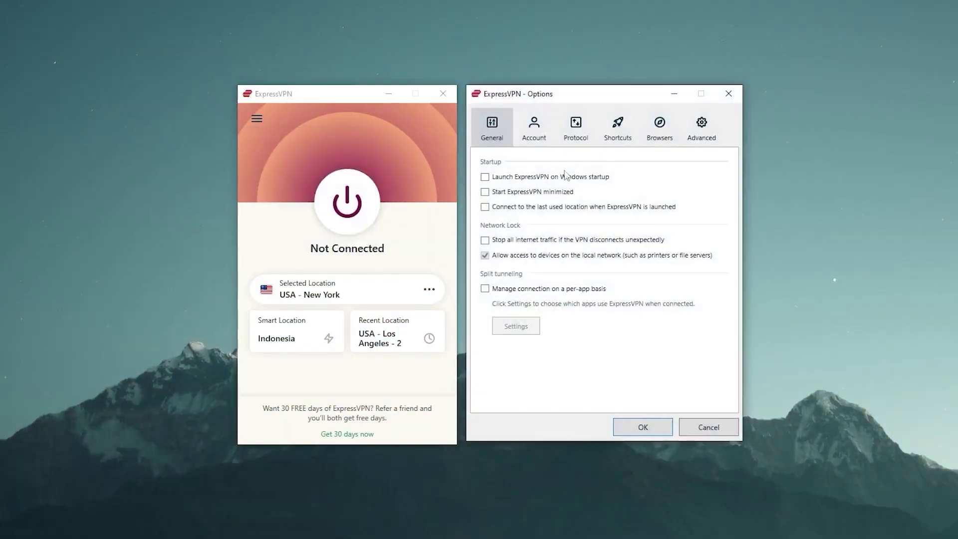
click(574, 132)
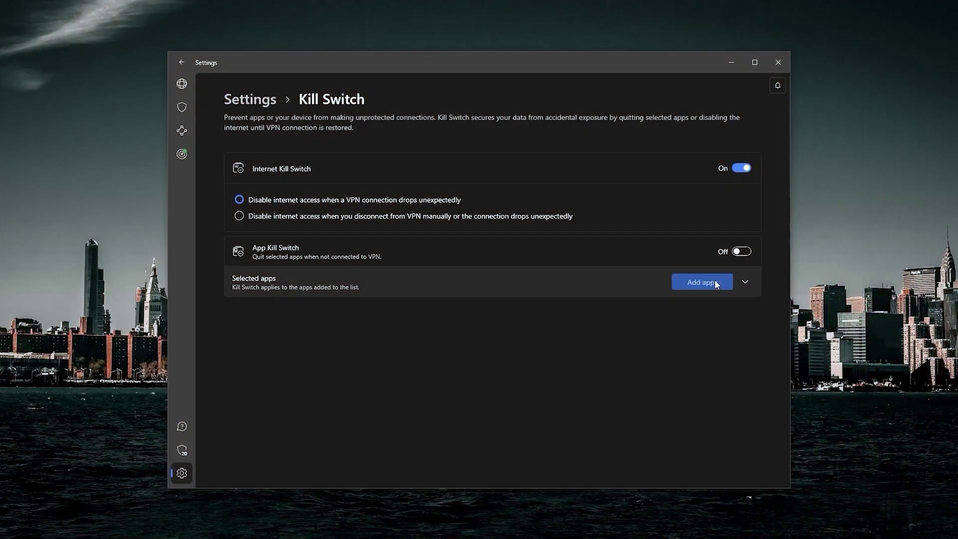
Step: Review NordVPN's kill switch app picker and close it without adding apps
click(715, 281)
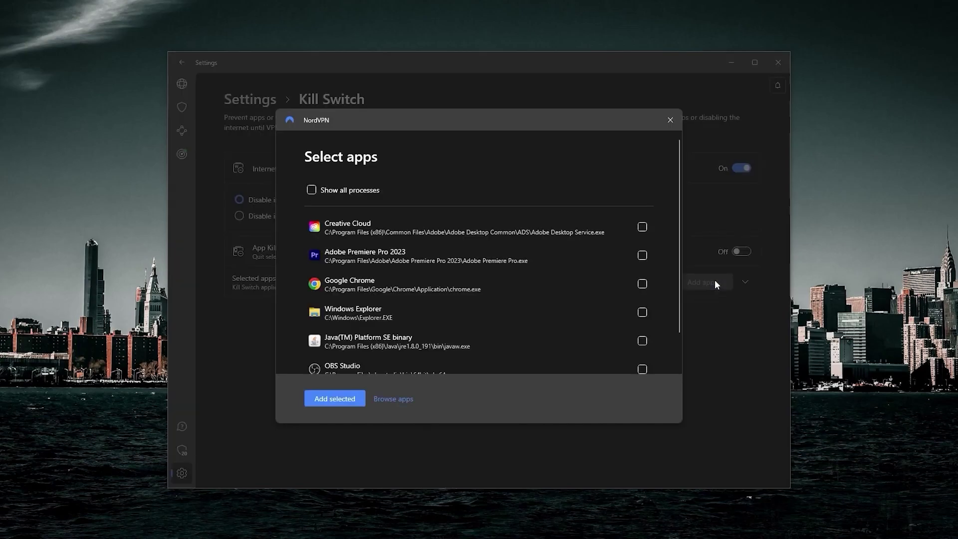
scroll(652, 265, down, 2)
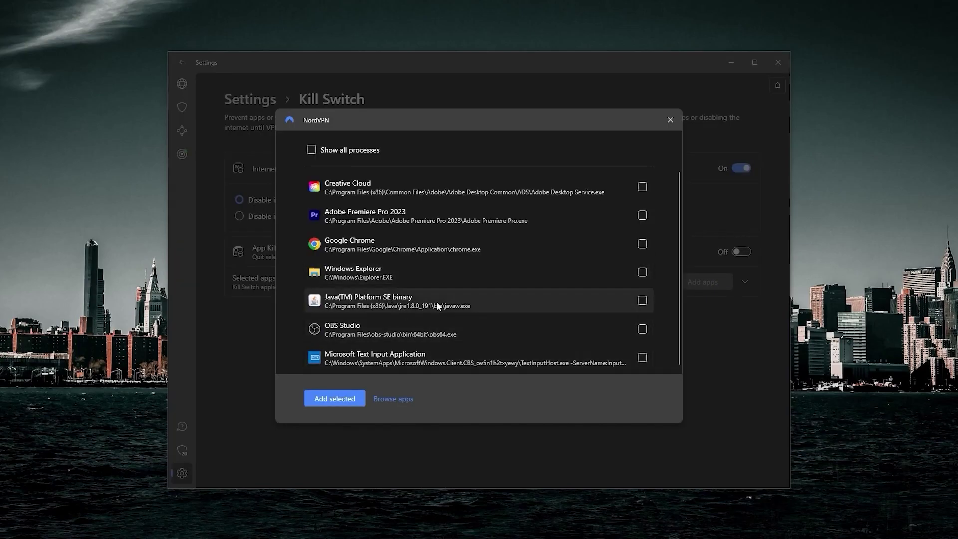
scroll(433, 285, up, 2)
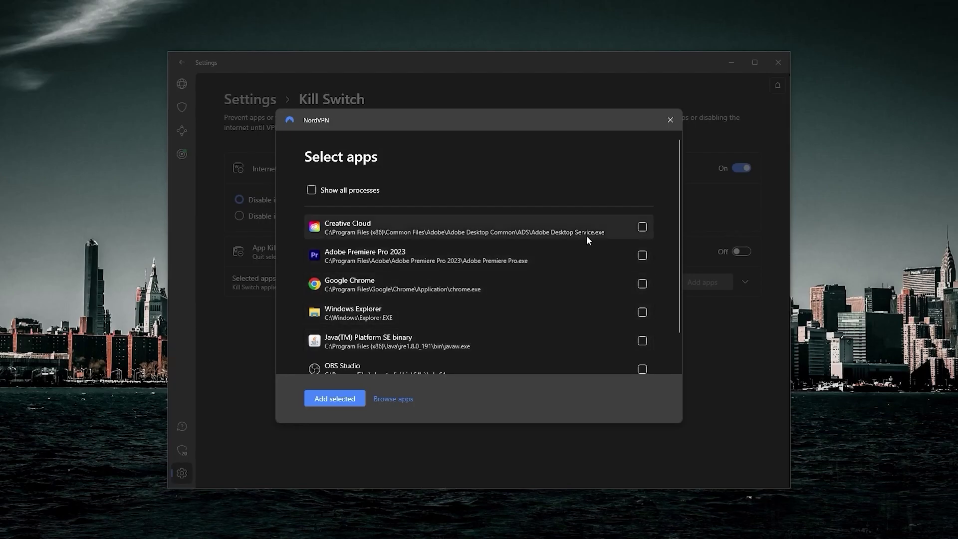
click(669, 120)
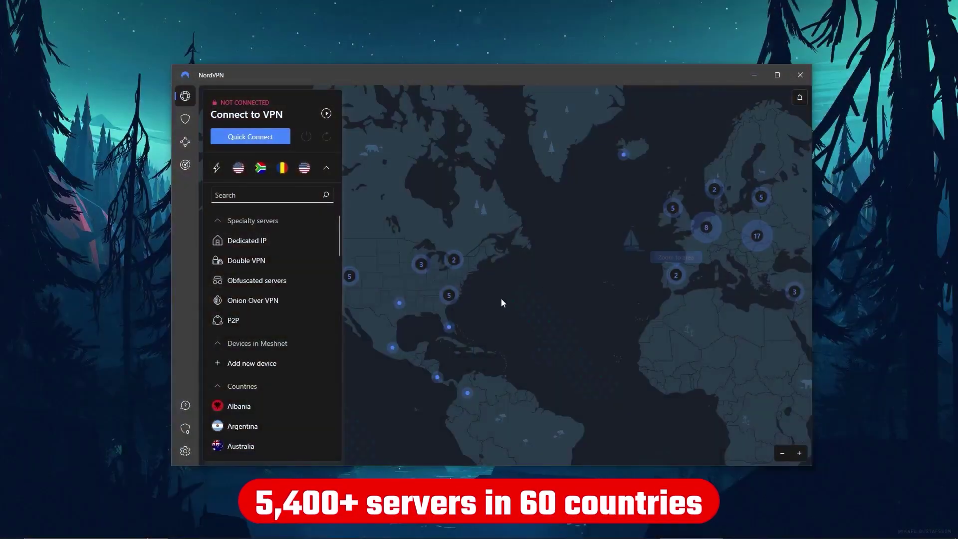
Step: Pan NordVPN's map over Asia, then back to zoom into the central Europe cluster
scroll(499, 292, down, 4)
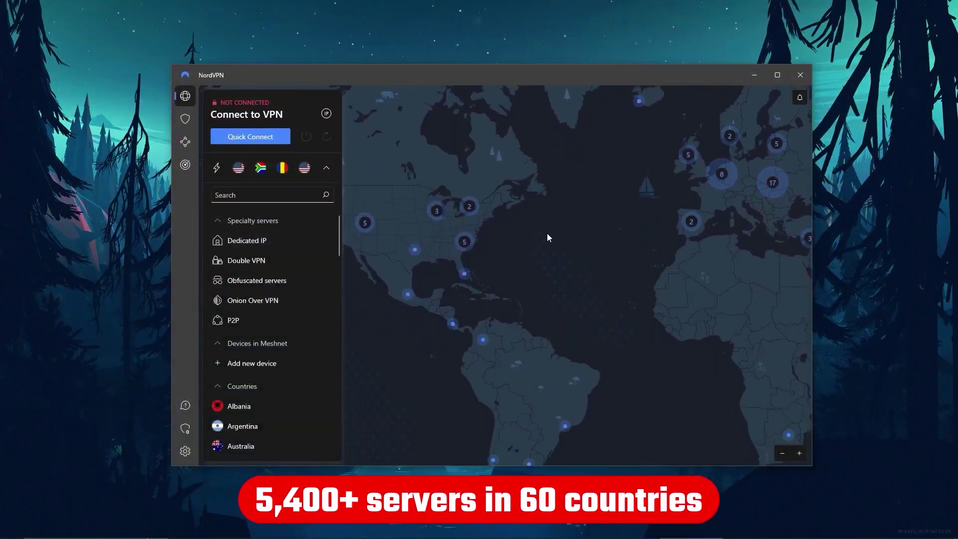
scroll(478, 235, up, 3)
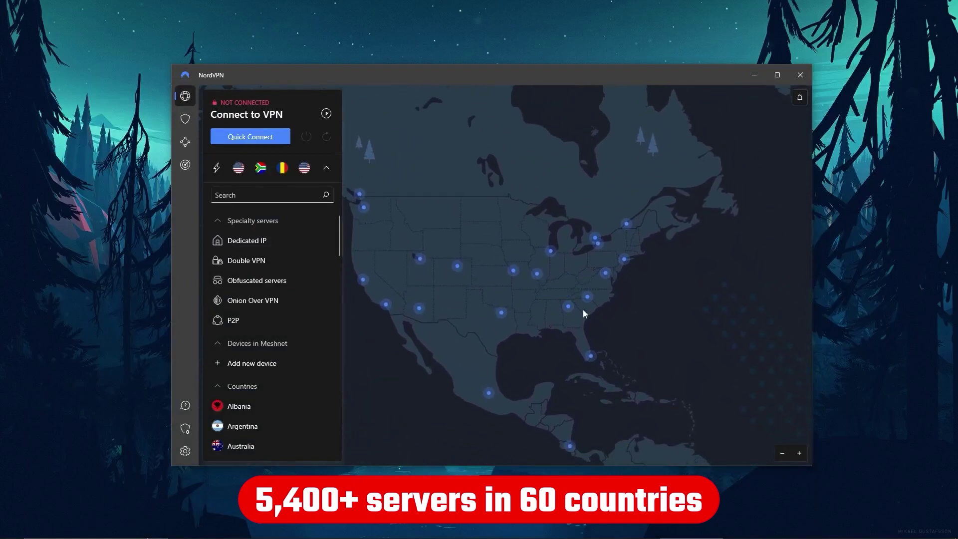
scroll(583, 309, down, 3)
drag(594, 359, 450, 268)
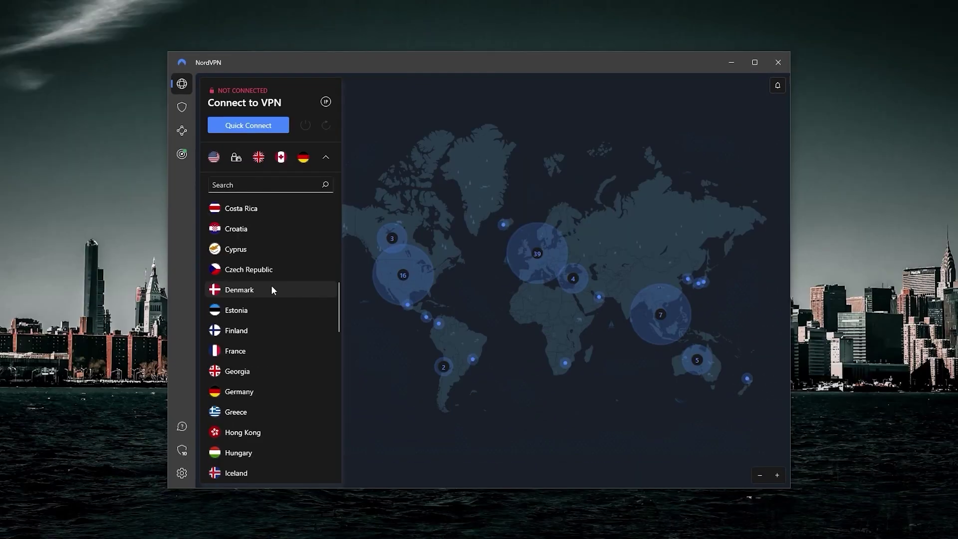
scroll(271, 290, down, 2)
scroll(271, 287, up, 1)
scroll(271, 287, down, 8)
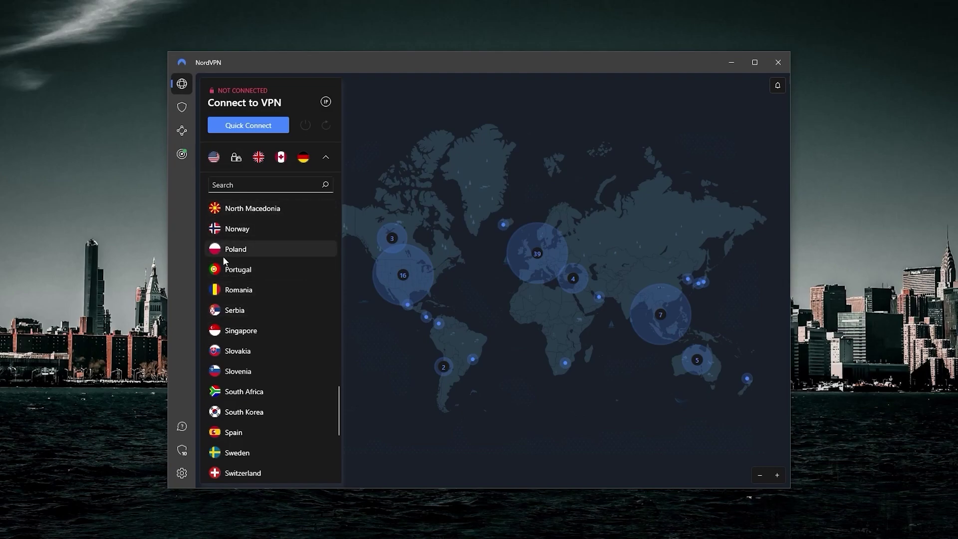
scroll(268, 266, up, 4)
scroll(267, 266, down, 1)
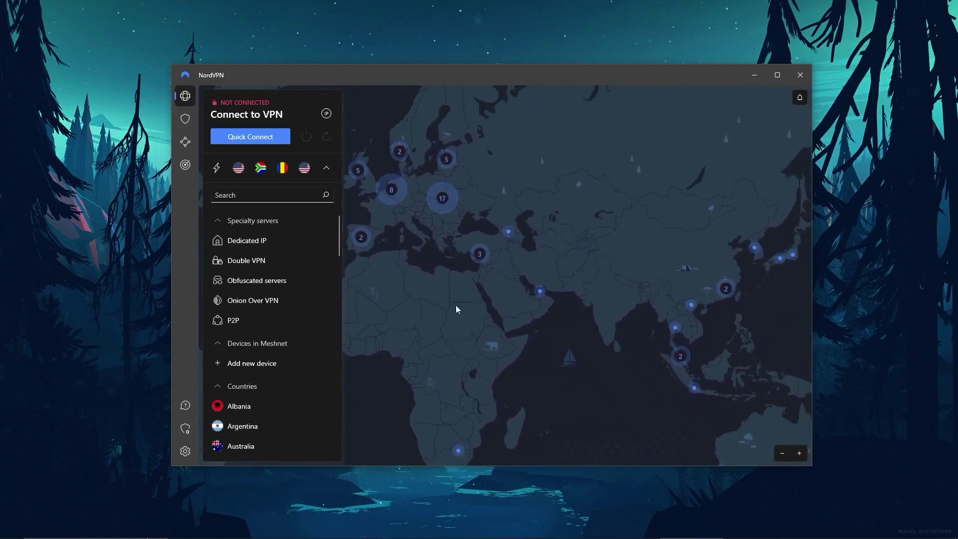
drag(502, 332, 629, 344)
click(516, 214)
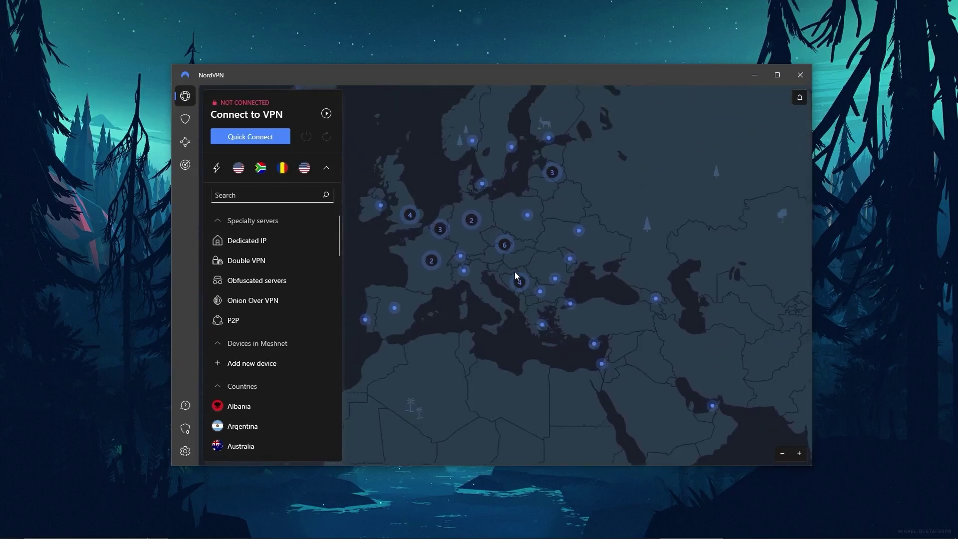
drag(543, 274, 614, 266)
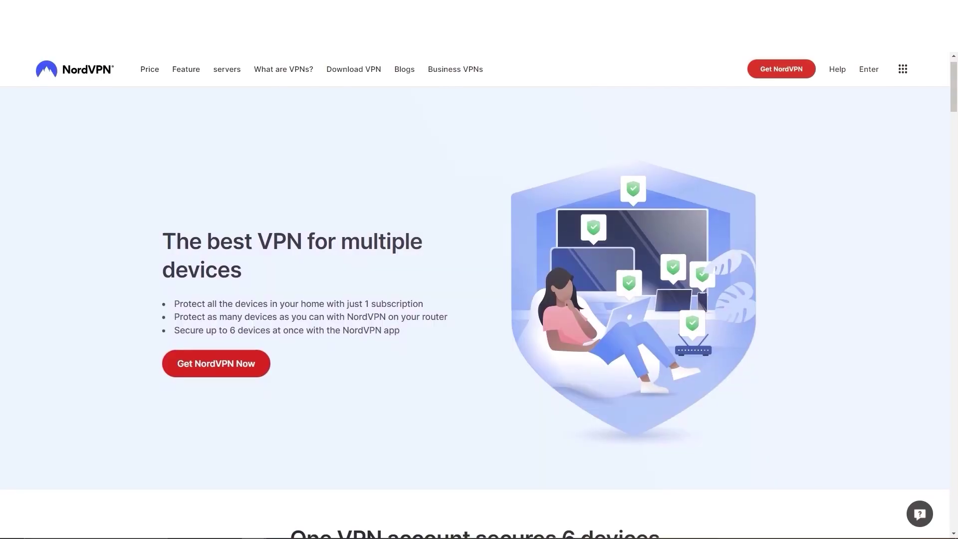
scroll(475, 270, down, 1)
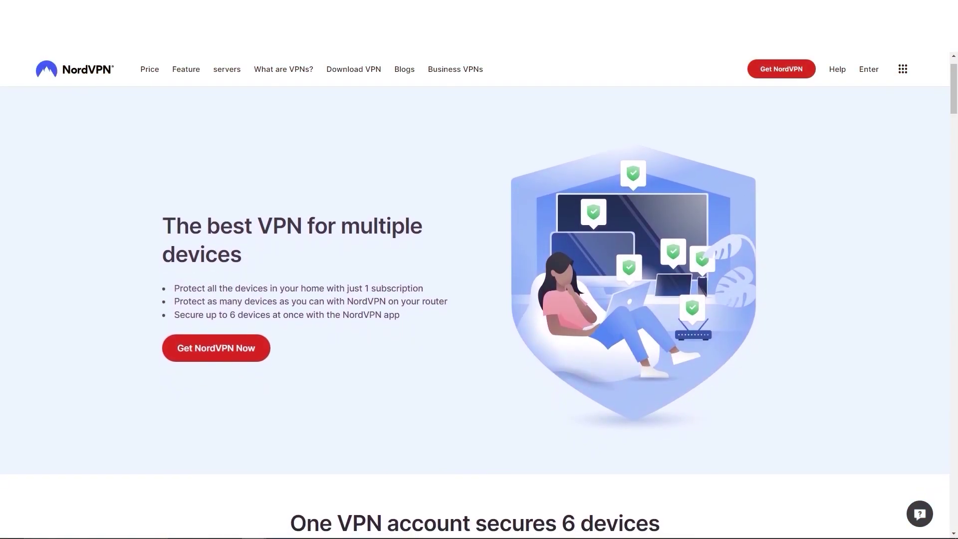
scroll(474, 269, down, 1)
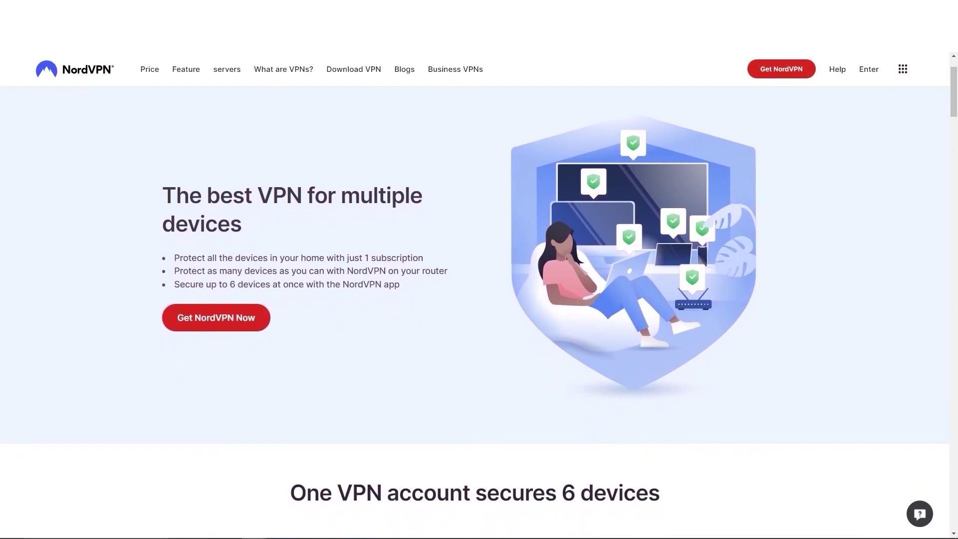
scroll(474, 269, down, 1)
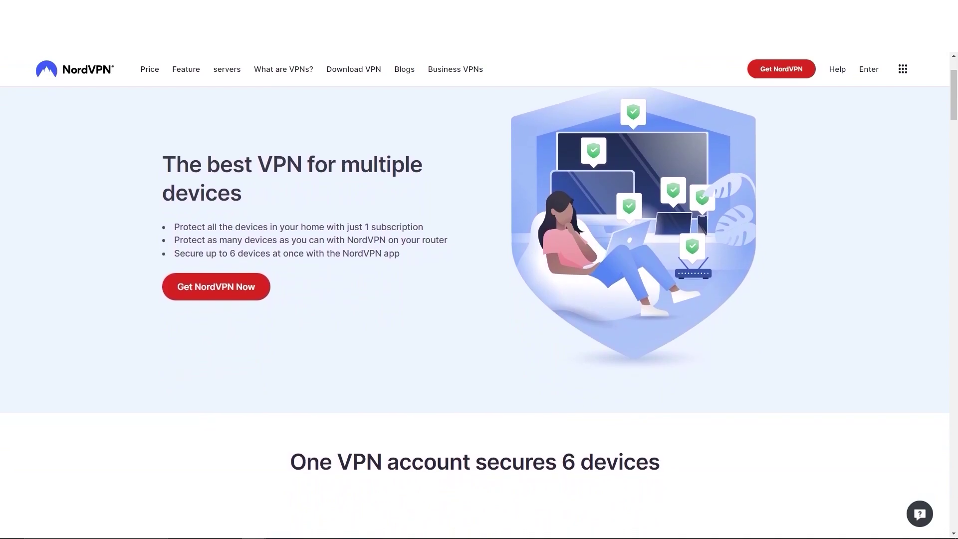
scroll(474, 269, down, 1)
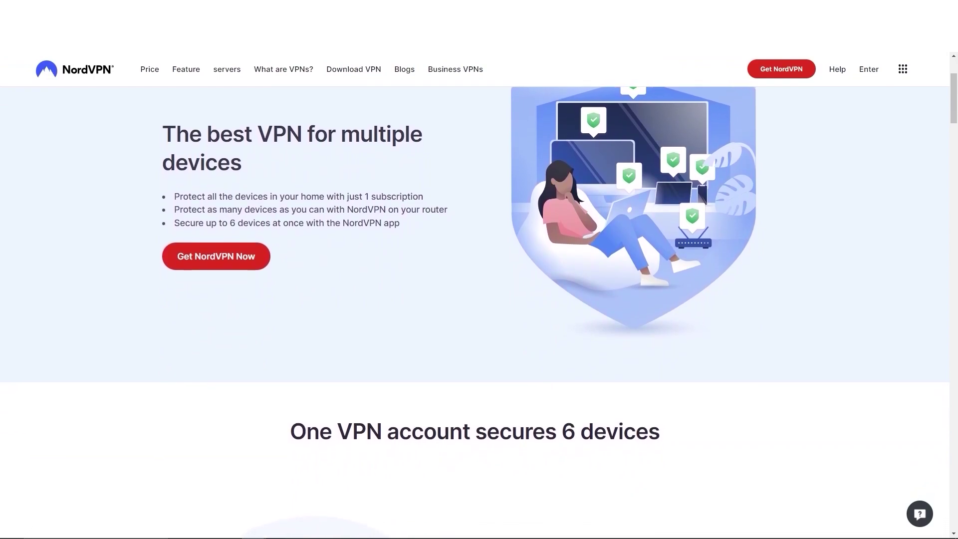
scroll(474, 269, down, 1)
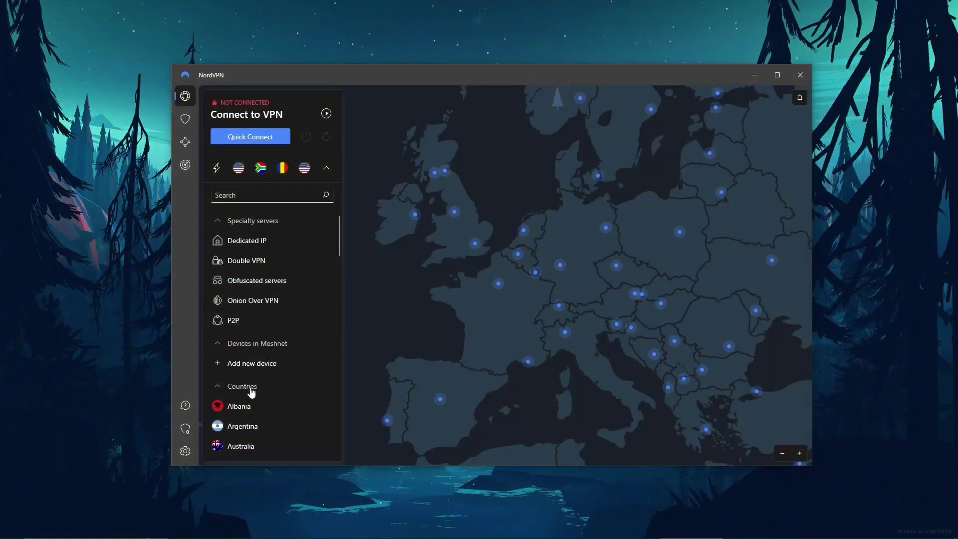
scroll(250, 387, down, 3)
scroll(250, 388, down, 7)
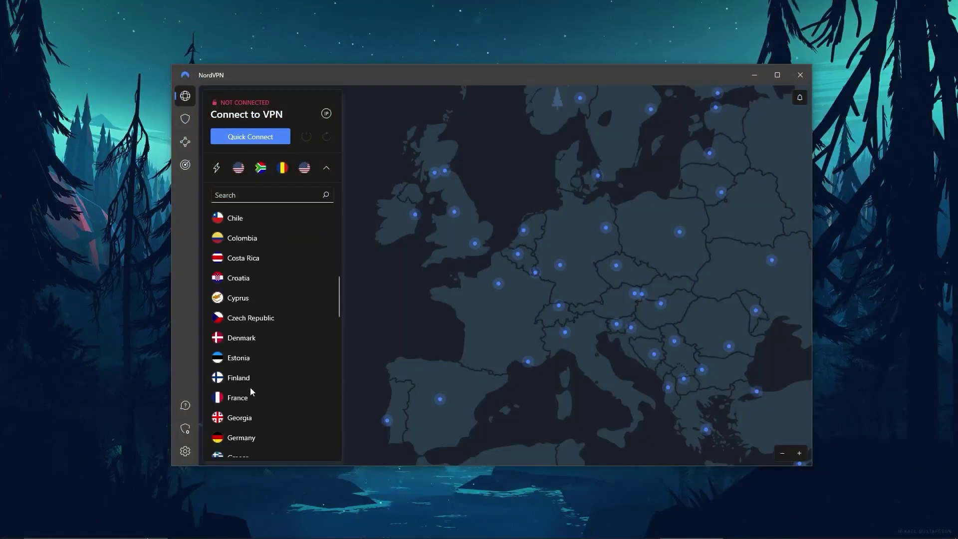
scroll(250, 387, down, 8)
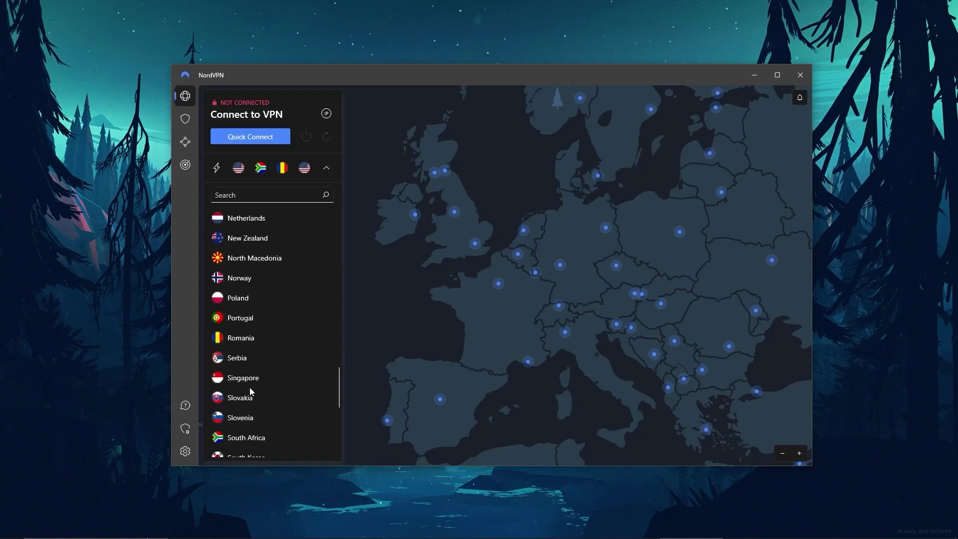
scroll(250, 389, up, 18)
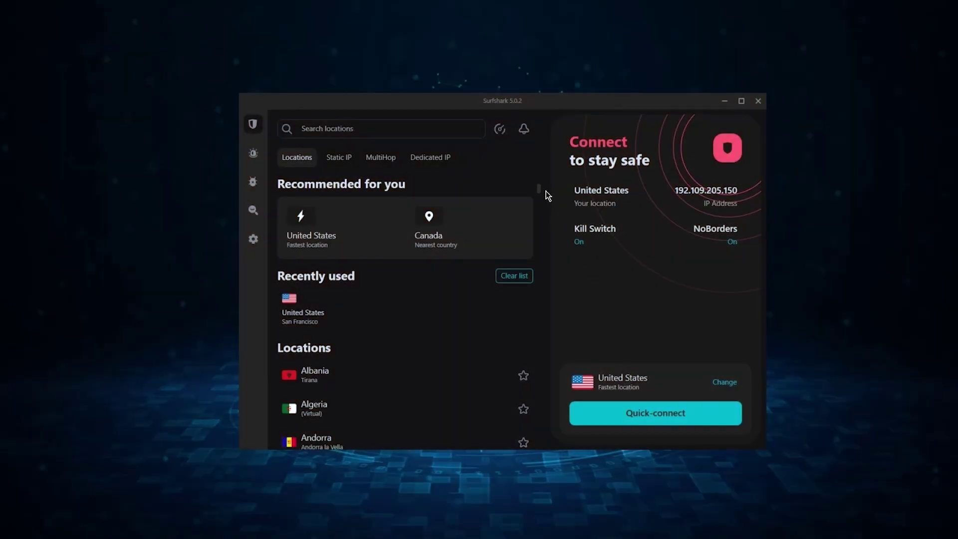
Step: Scroll Surfshark's Locations list down to the United States New York server
drag(541, 190, 541, 257)
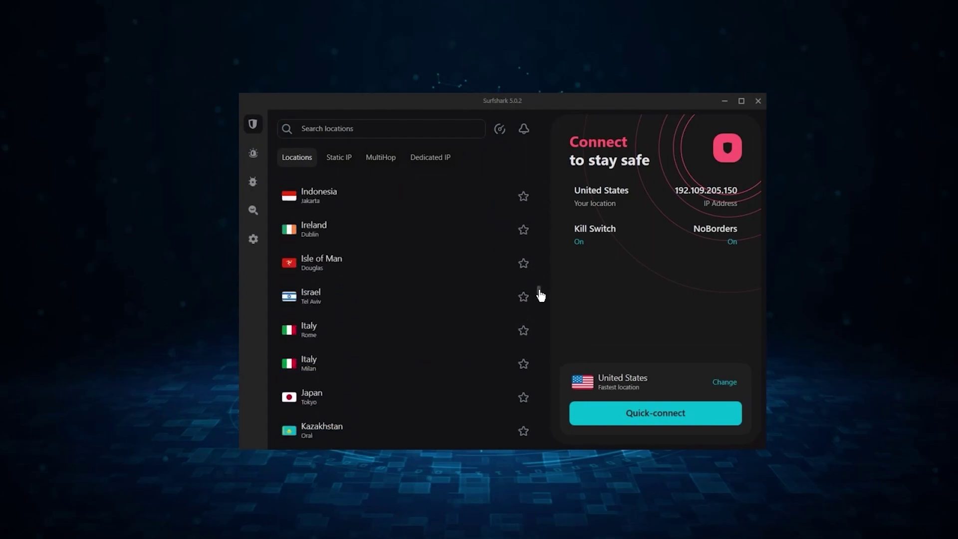
drag(541, 294, 541, 407)
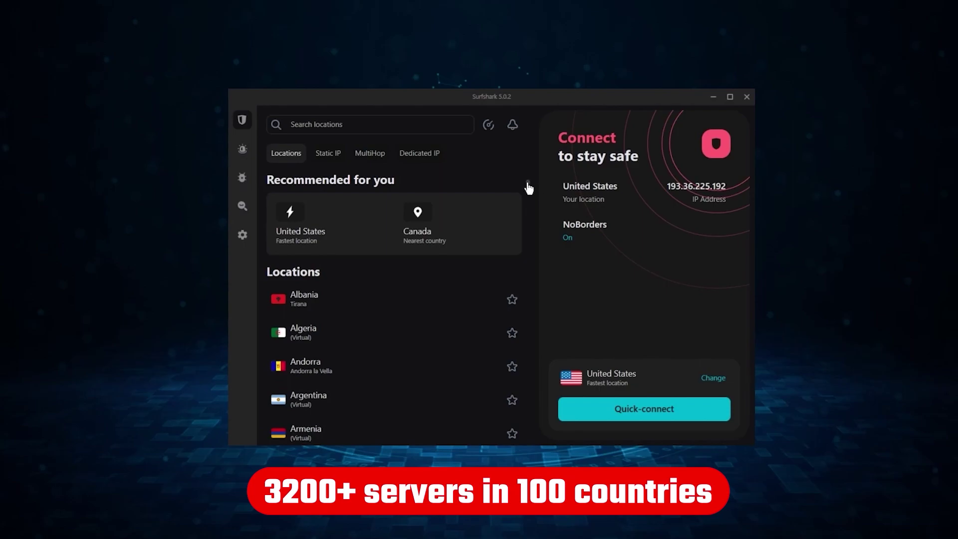
drag(529, 188, 528, 364)
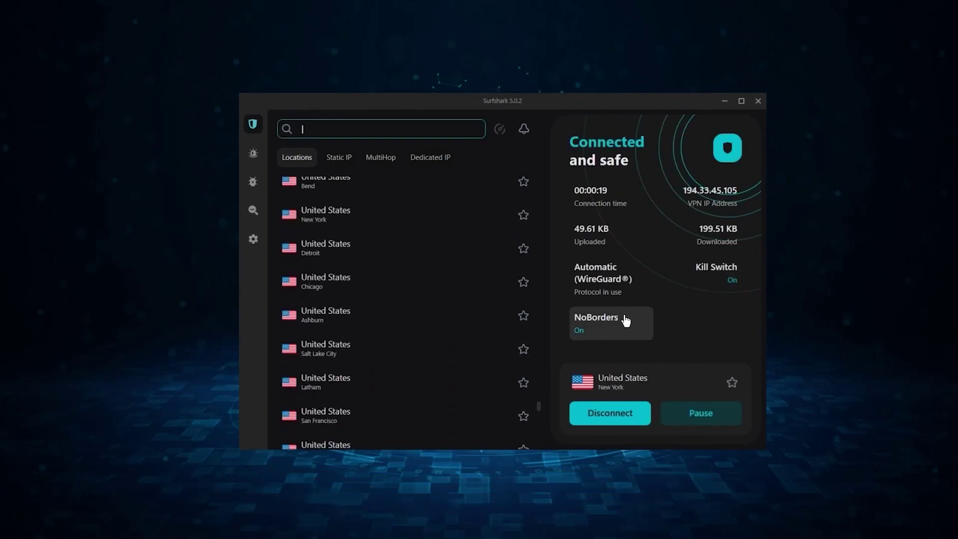
Step: Open Surfshark's VPN settings page and scroll through it
mouse_move(253, 214)
click(253, 240)
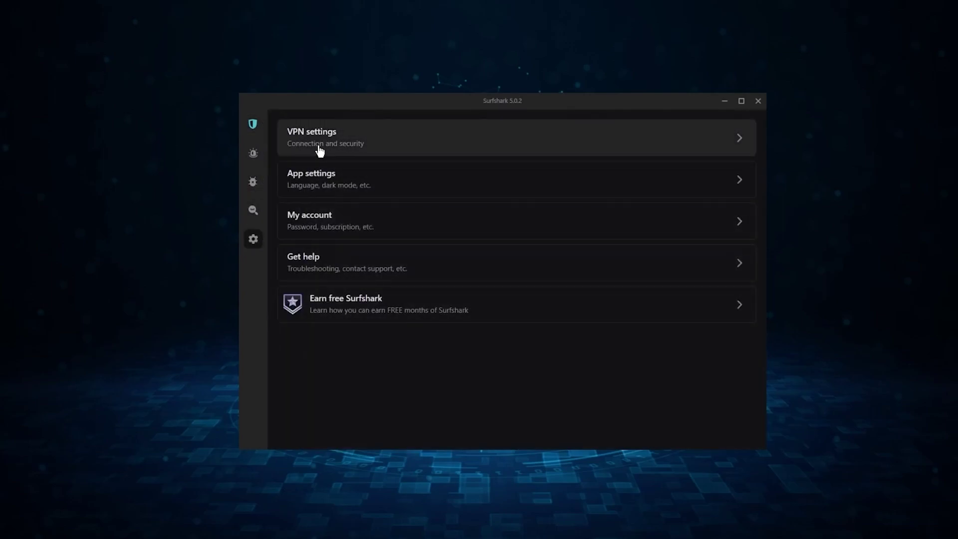
click(321, 148)
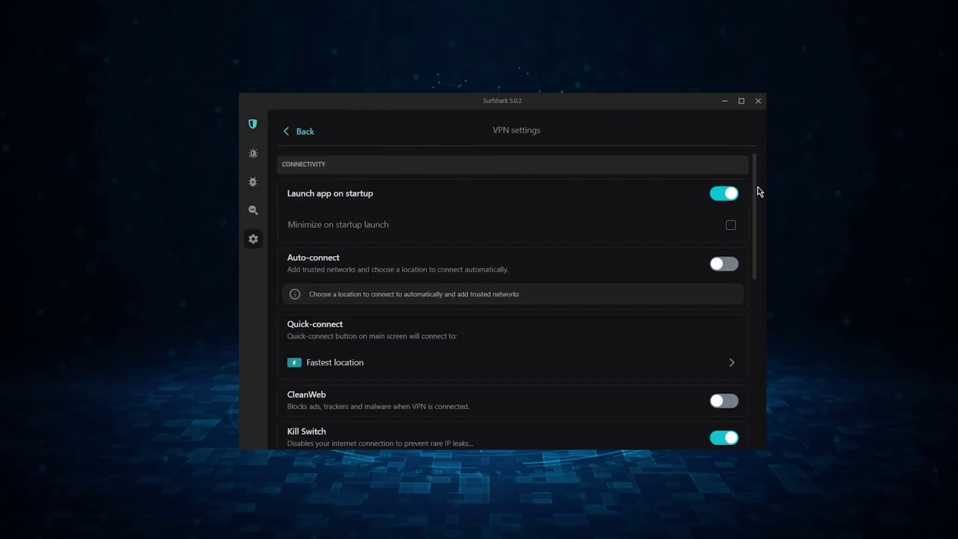
drag(755, 191, 751, 314)
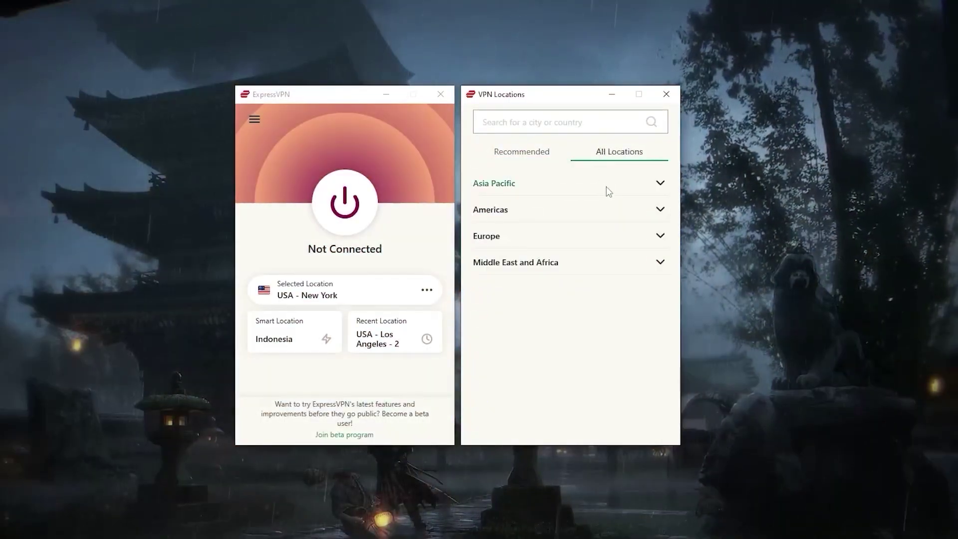
Step: Switch ExpressVPN's locations to All Locations and scroll through the Asia Pacific countries
click(609, 192)
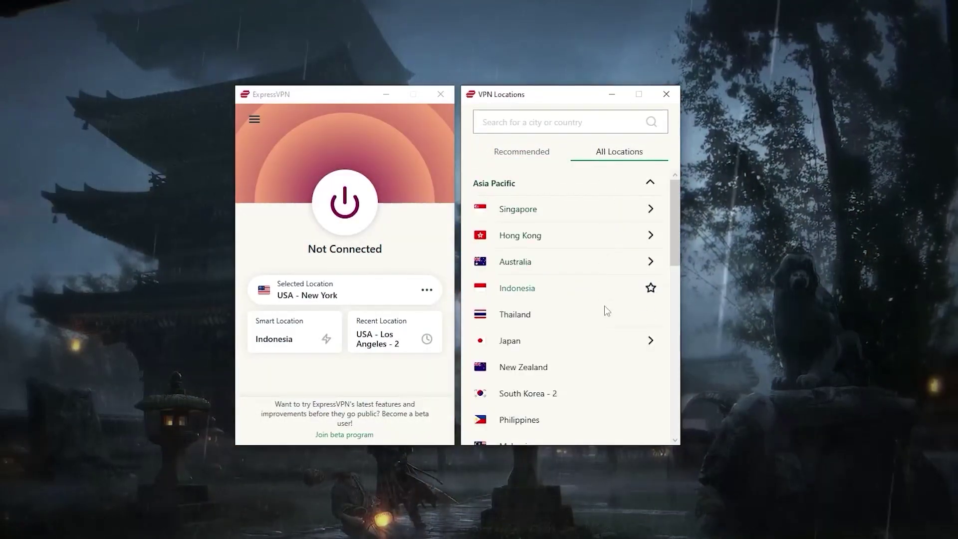
scroll(601, 345, down, 3)
scroll(602, 343, down, 5)
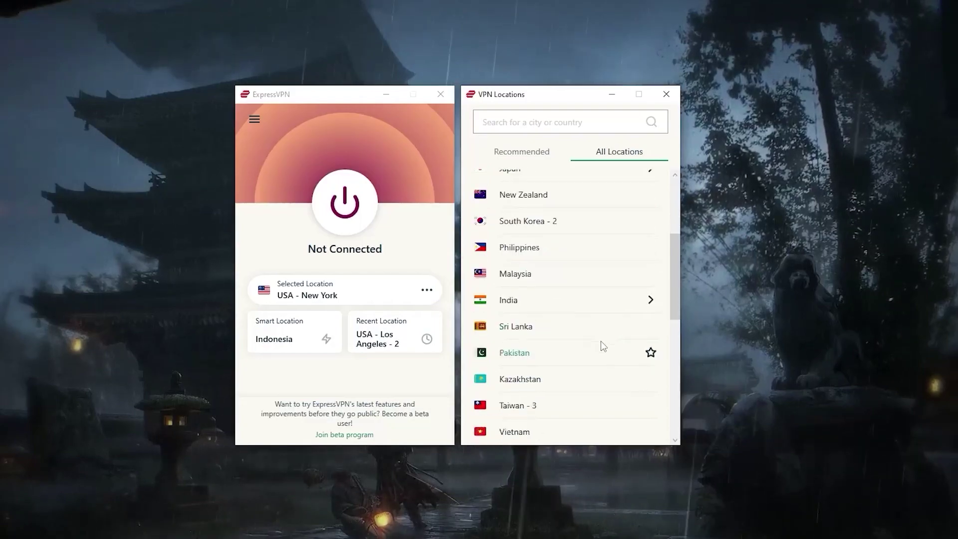
scroll(602, 347, down, 7)
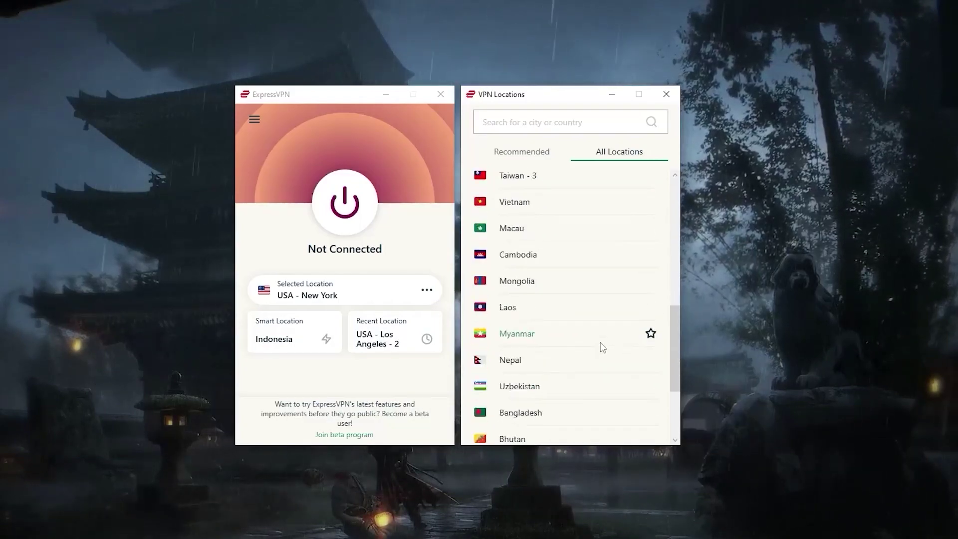
scroll(602, 347, down, 2)
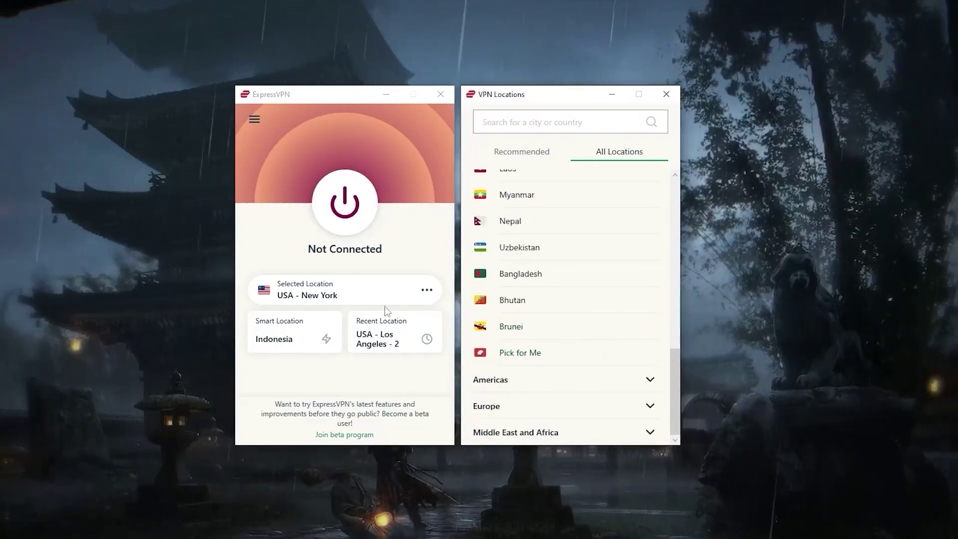
click(255, 120)
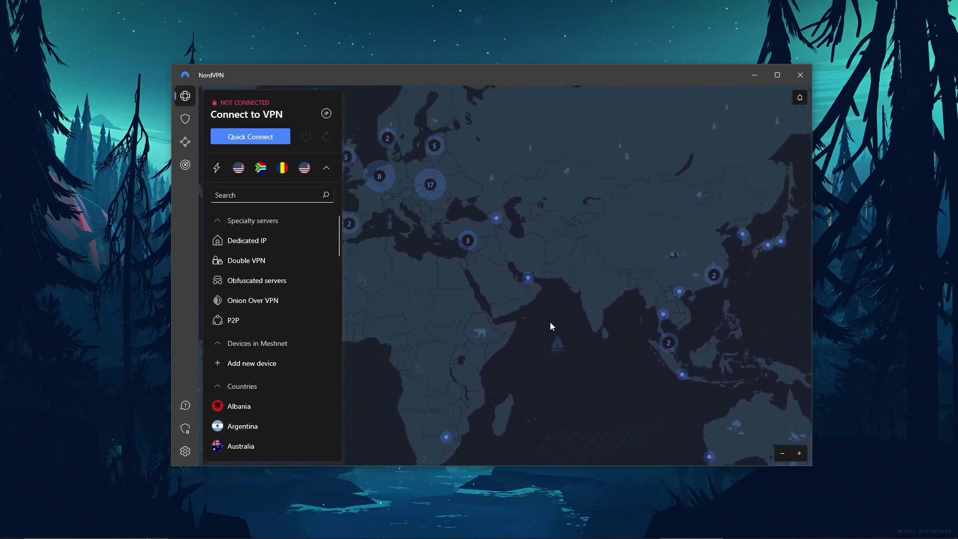
Step: Zoom the NordVPN server map into the European cluster marked 17
click(516, 215)
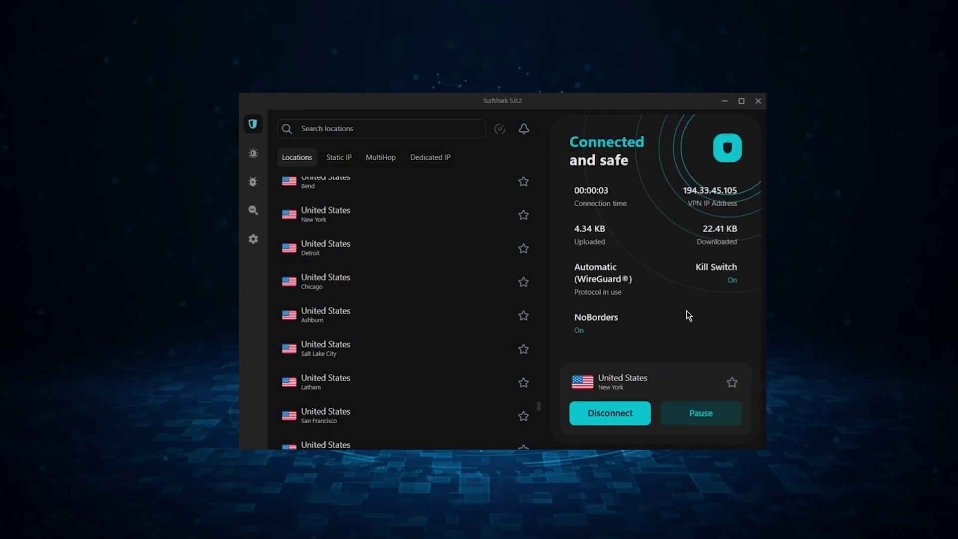
Step: Look through Surfshark's VPN settings, then connect to the New York, United States server
click(257, 238)
click(344, 152)
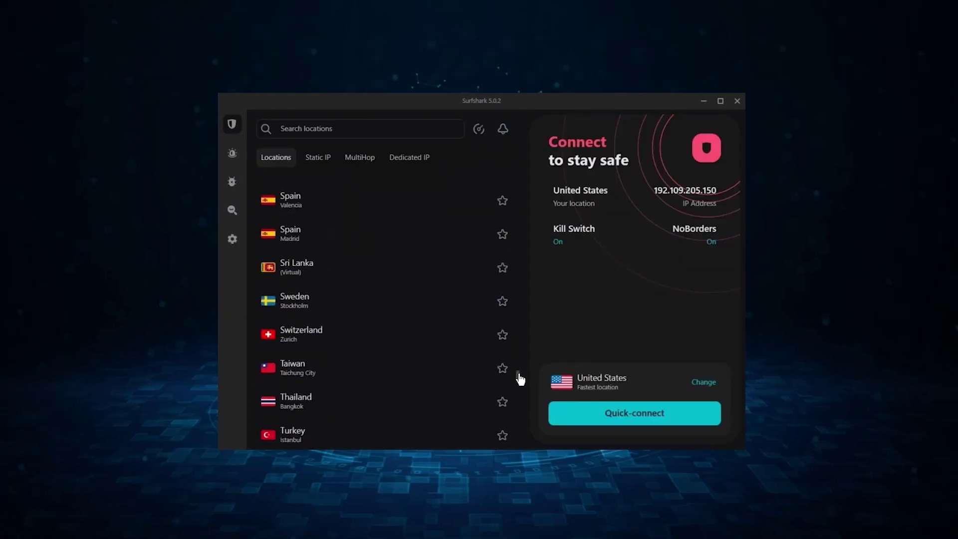
drag(520, 381, 519, 404)
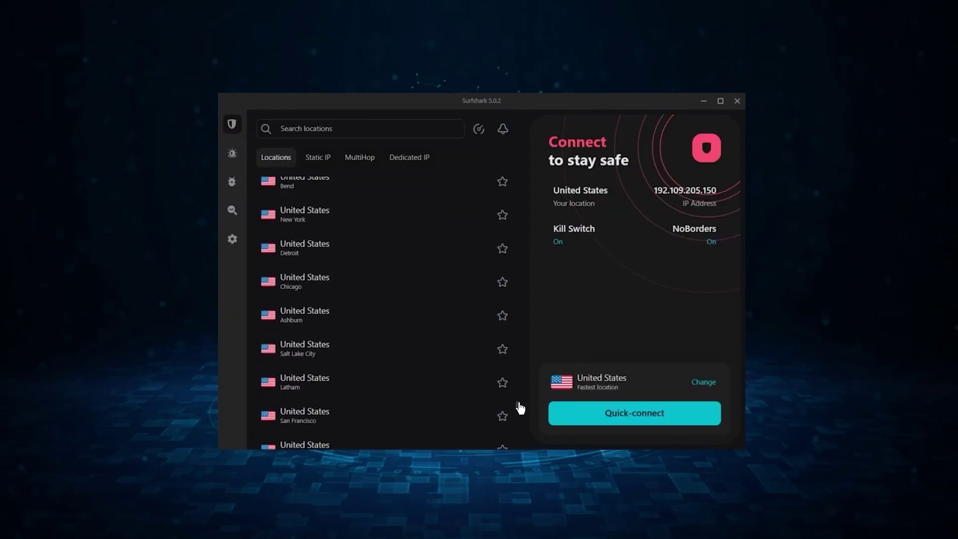
click(367, 228)
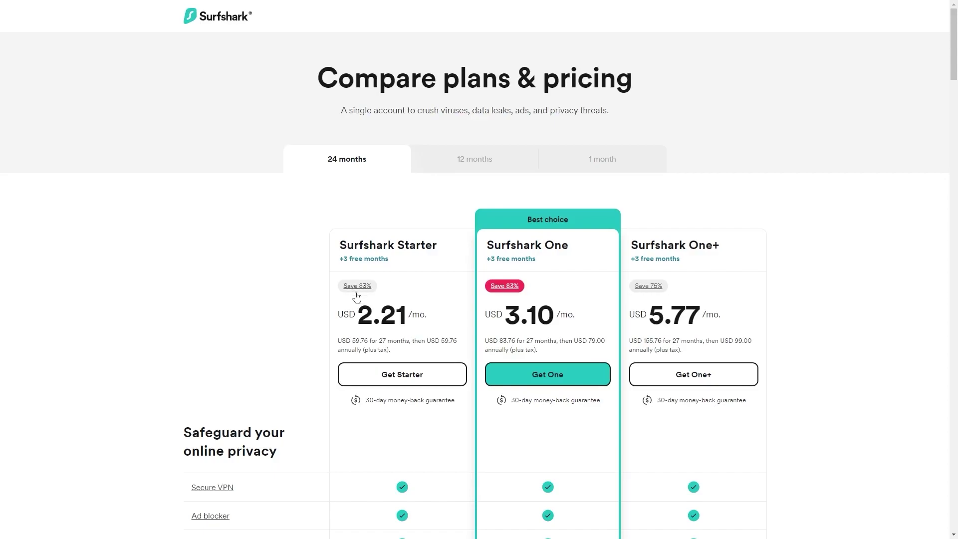
Step: Choose Get Starter under Surfshark Starter to open its 24-month checkout
click(383, 376)
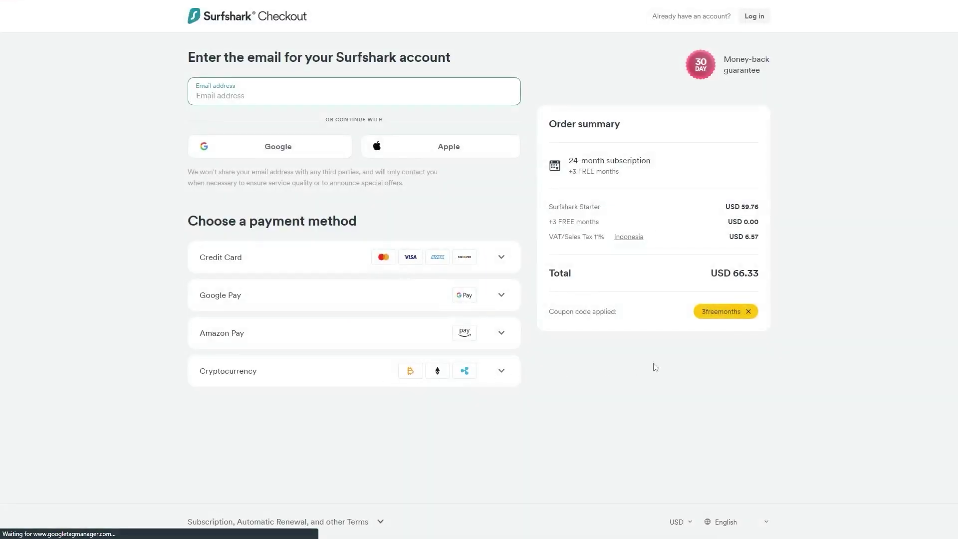